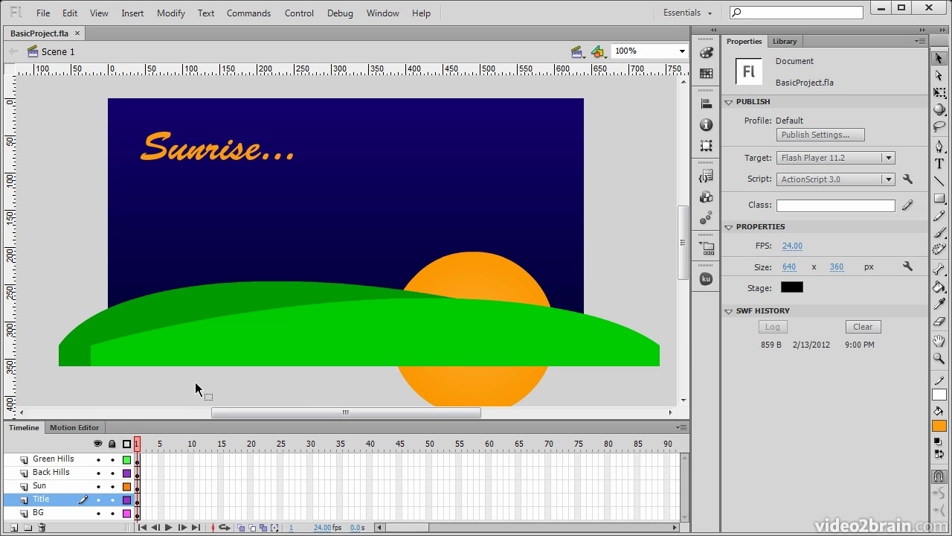
# Inspect the title, sky, both hills and sun, then deselect to show document properties
pyautogui.click(237, 165)
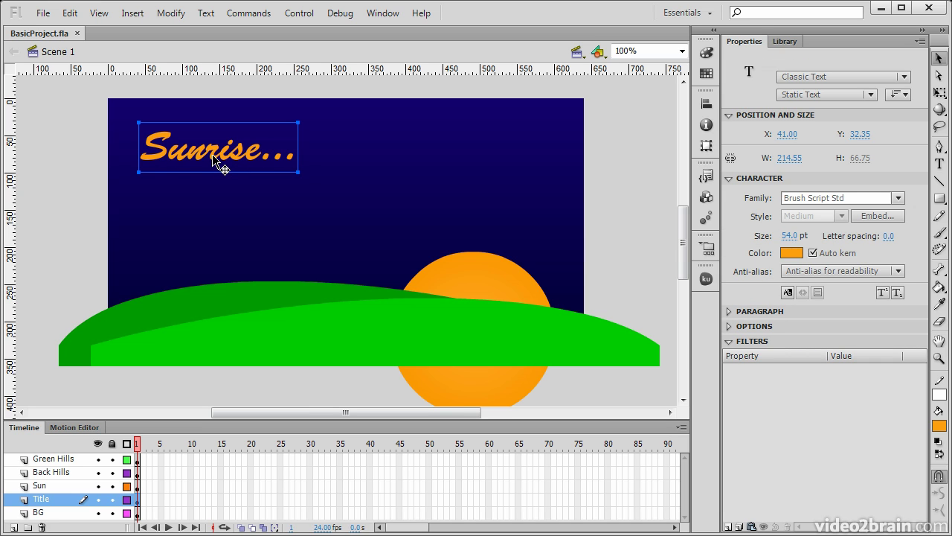
pyautogui.click(389, 179)
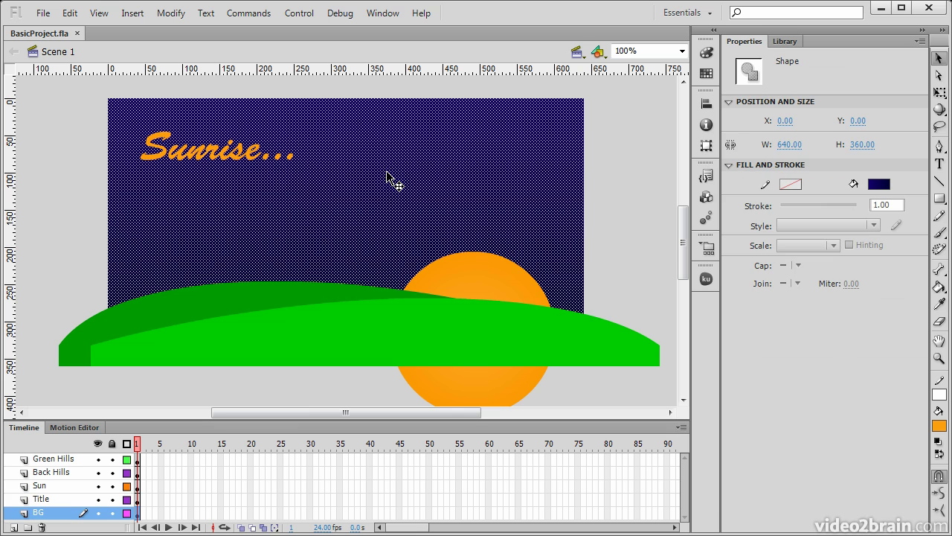
pyautogui.click(250, 339)
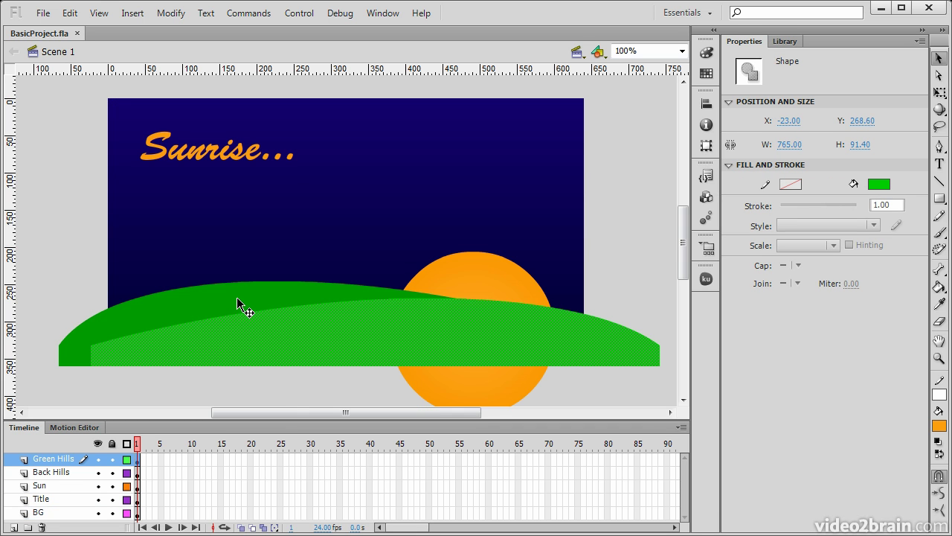
pyautogui.click(245, 307)
pyautogui.click(316, 226)
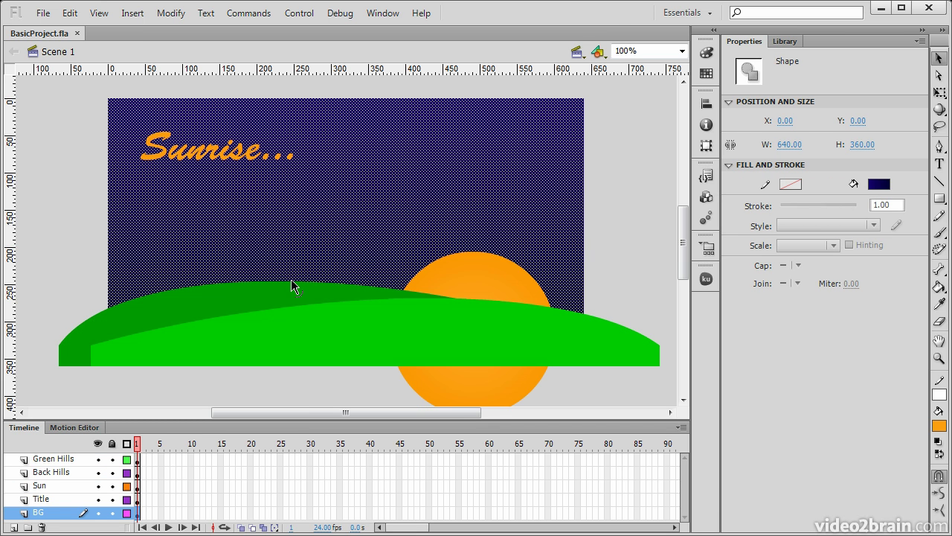
pyautogui.click(465, 283)
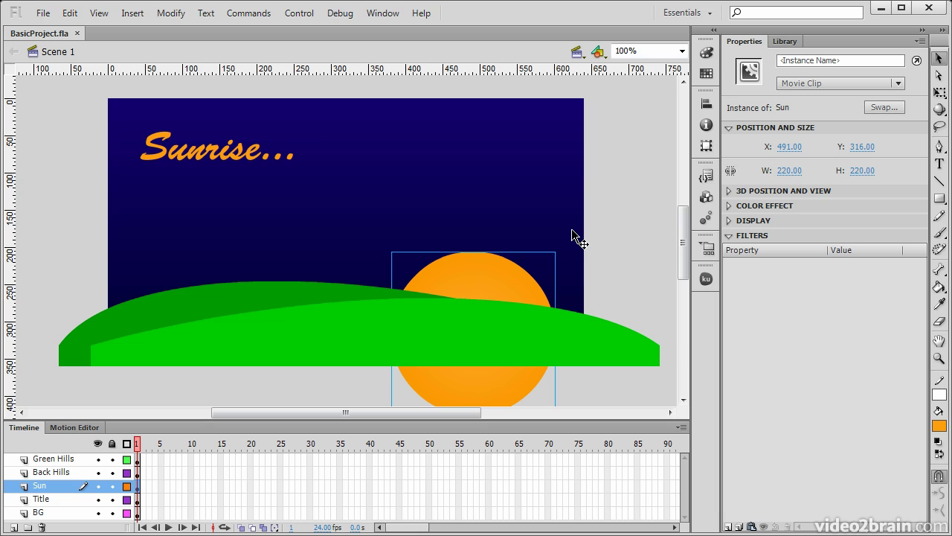
pyautogui.click(617, 222)
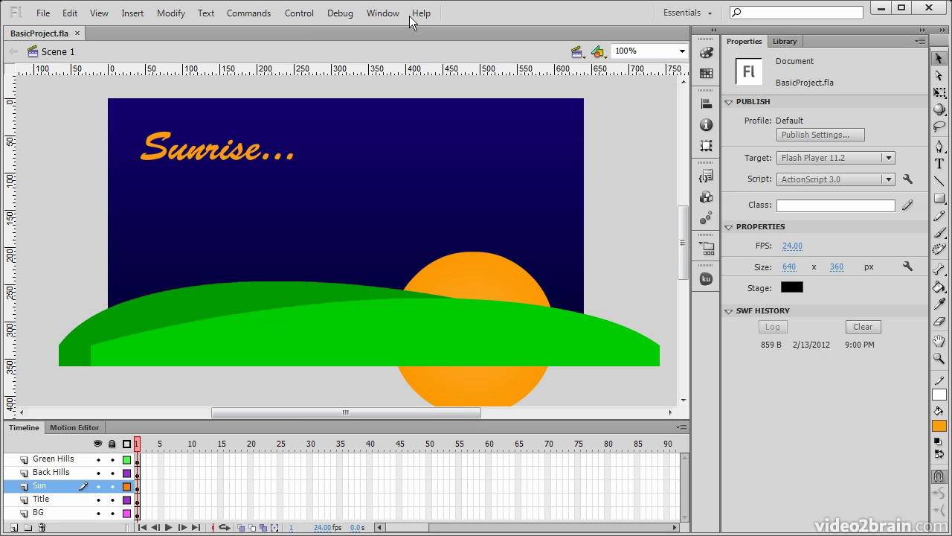
# Test-play the movie in the BasicProject.swf preview window and close it
pyautogui.click(312, 17)
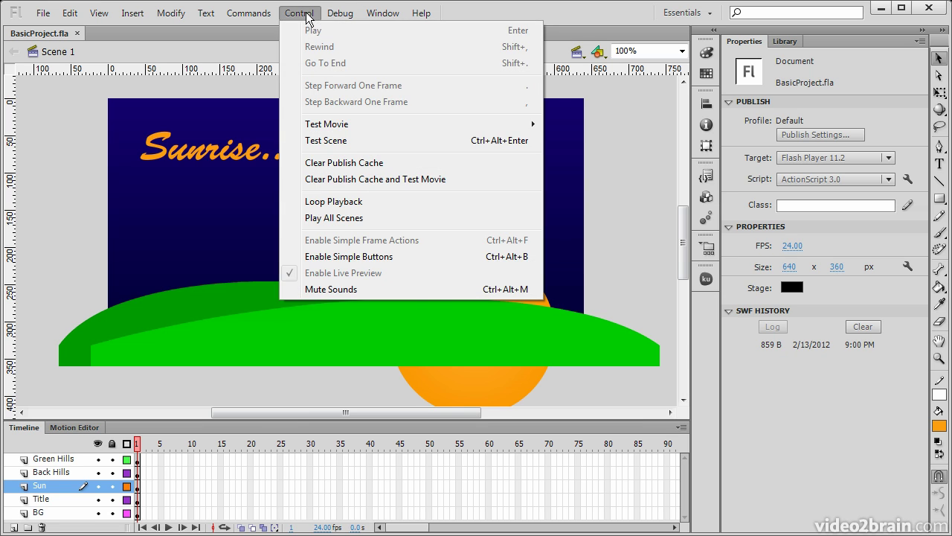
pyautogui.moveTo(374, 125)
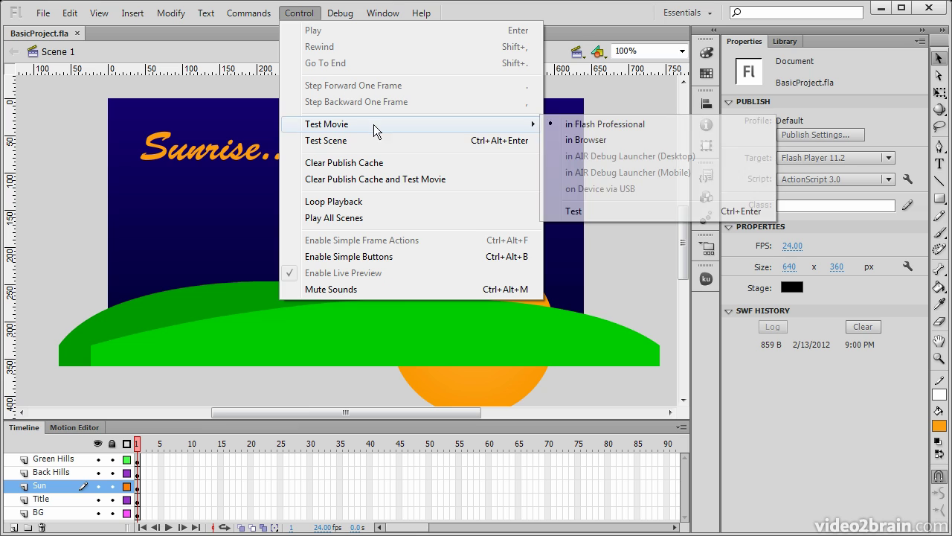
pyautogui.click(597, 210)
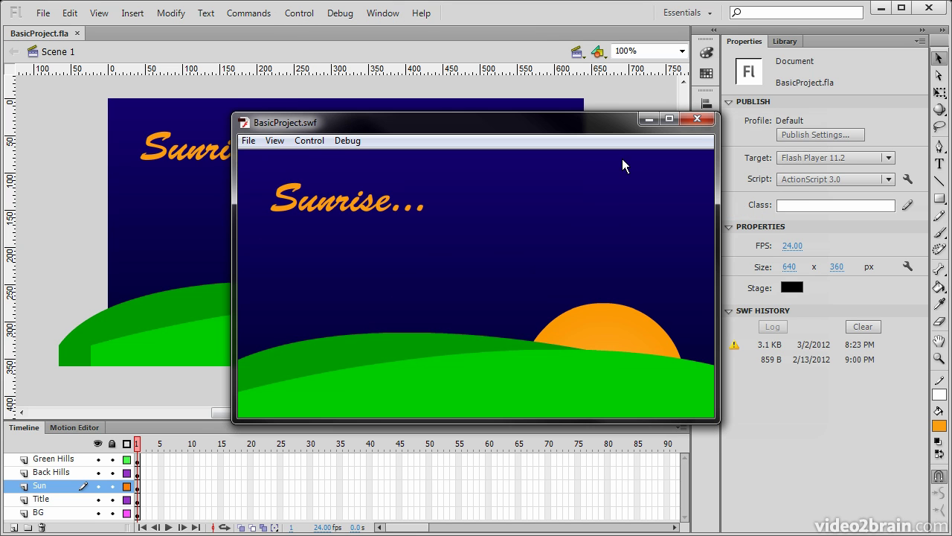
pyautogui.click(698, 119)
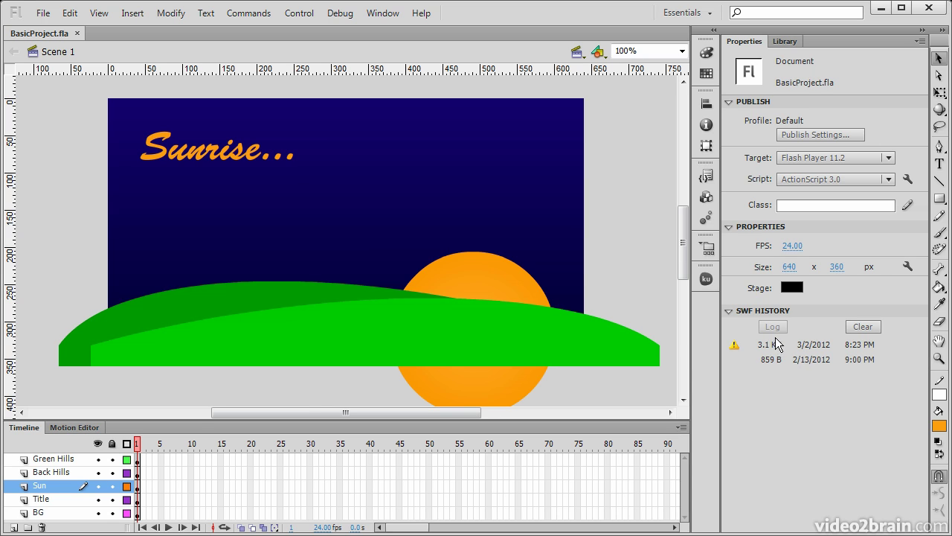
# Clear the SWF History list, then select the front green hill on the stage
pyautogui.click(863, 327)
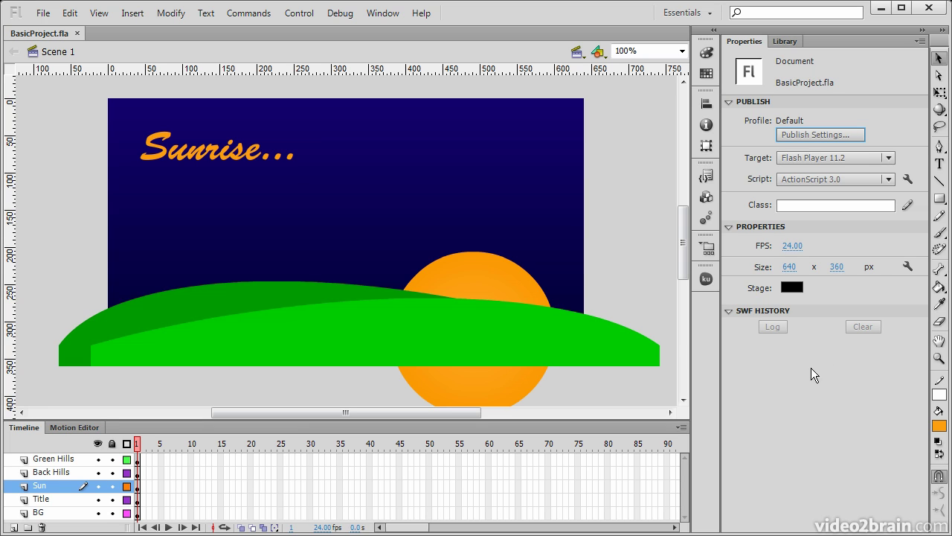
pyautogui.click(334, 321)
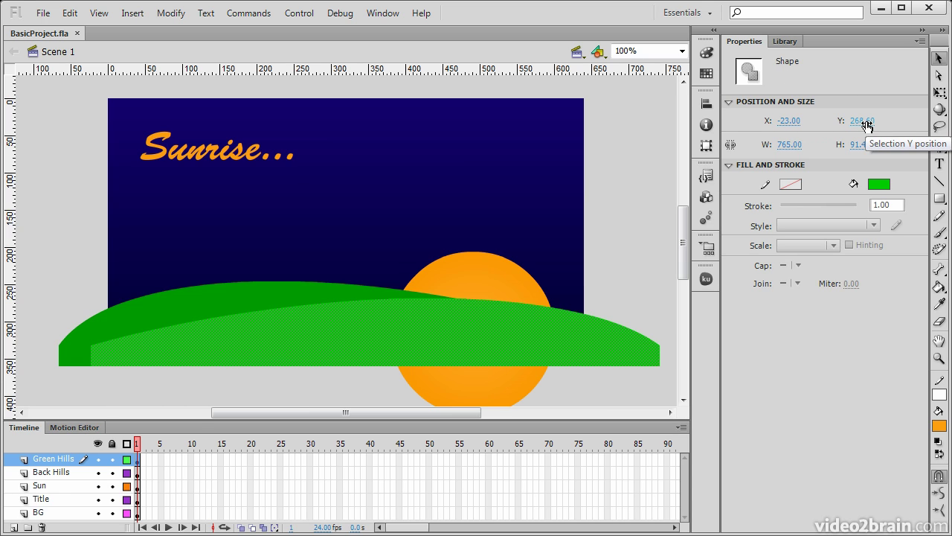
# Move the front hill to X -18, make it 110 px tall, and fill it #00CC33
pyautogui.moveTo(789, 120)
pyautogui.mouseDown()
pyautogui.moveTo(771, 121)
pyautogui.moveTo(779, 121)
pyautogui.mouseUp()
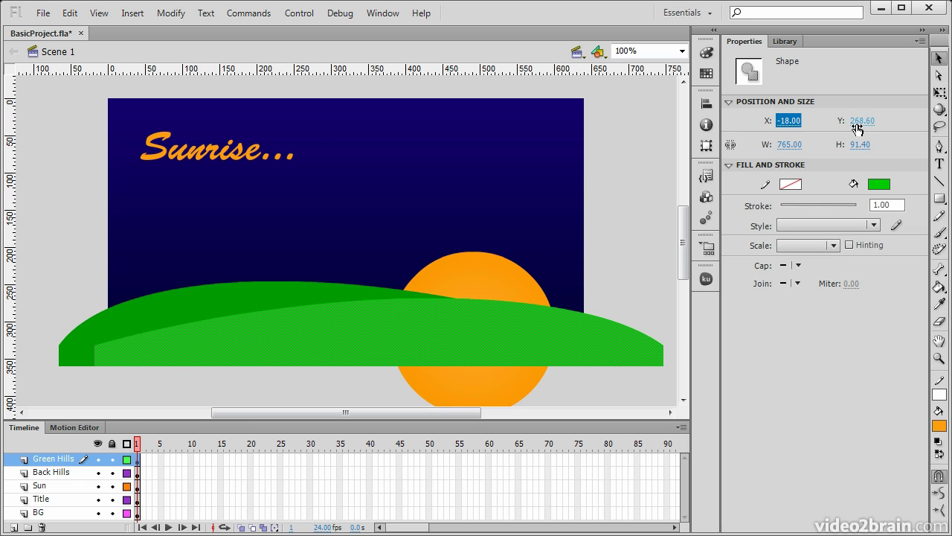
pyautogui.moveTo(863, 145)
pyautogui.mouseDown()
pyautogui.moveTo(844, 146)
pyautogui.moveTo(867, 145)
pyautogui.mouseUp()
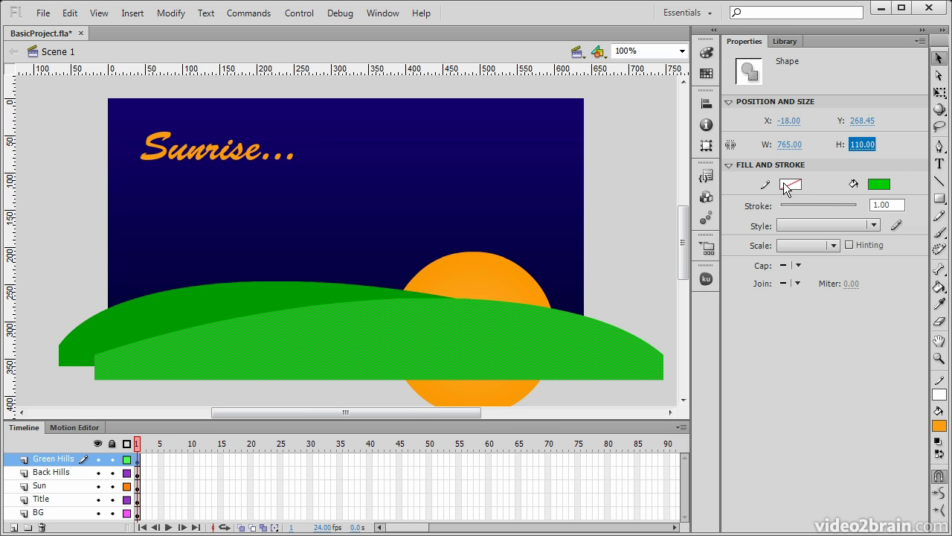
pyautogui.click(884, 186)
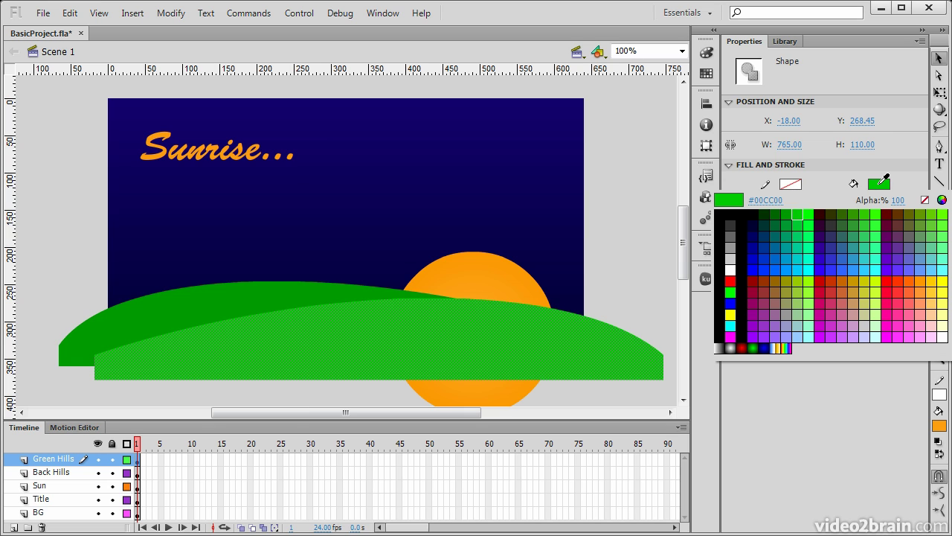
pyautogui.click(806, 221)
pyautogui.click(879, 184)
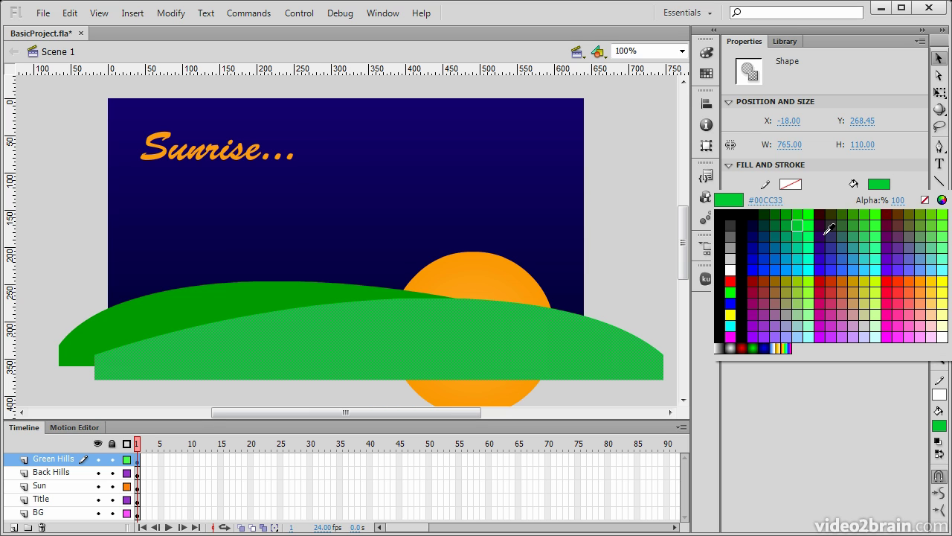
pyautogui.click(797, 270)
pyautogui.click(879, 184)
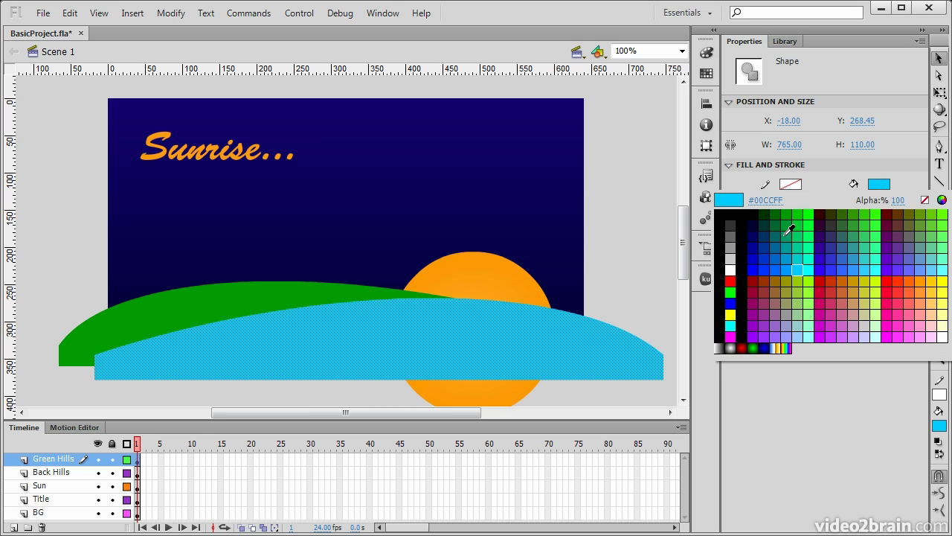
pyautogui.click(805, 223)
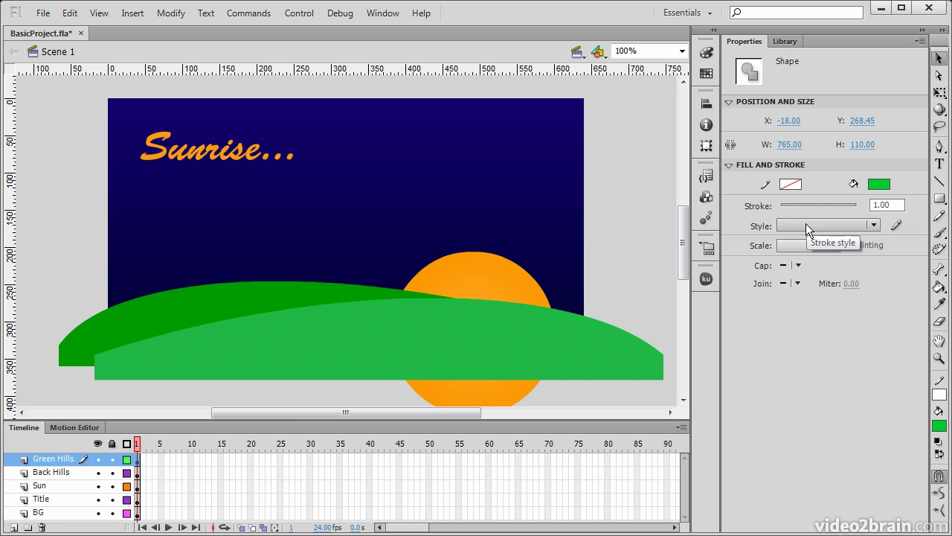
# Review the hill outline's stroke style and scaling, enable hinting and adjust its thickness
pyautogui.click(875, 225)
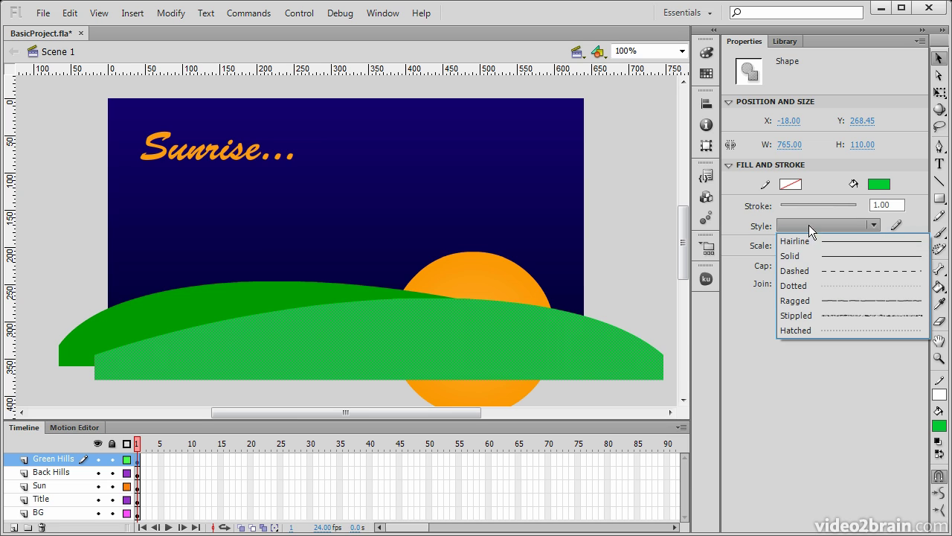
pyautogui.click(776, 208)
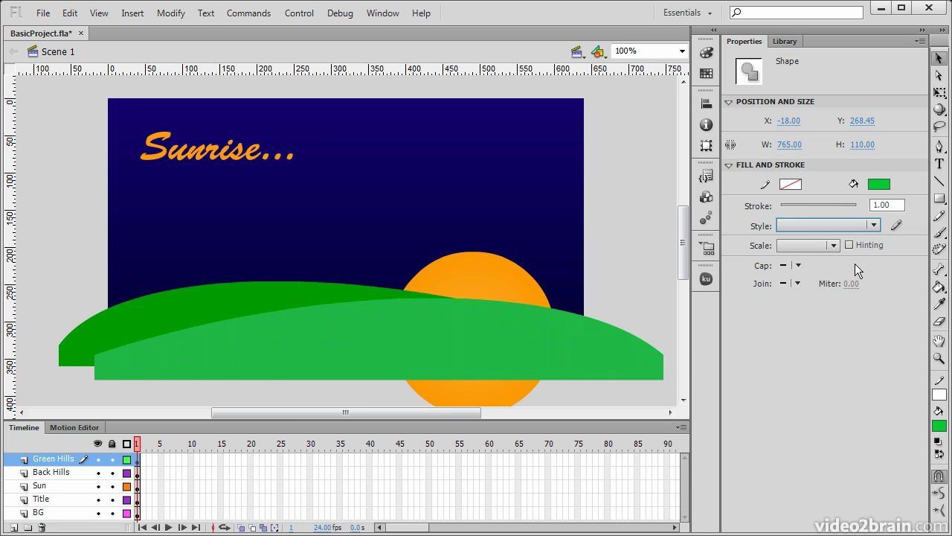
pyautogui.click(833, 246)
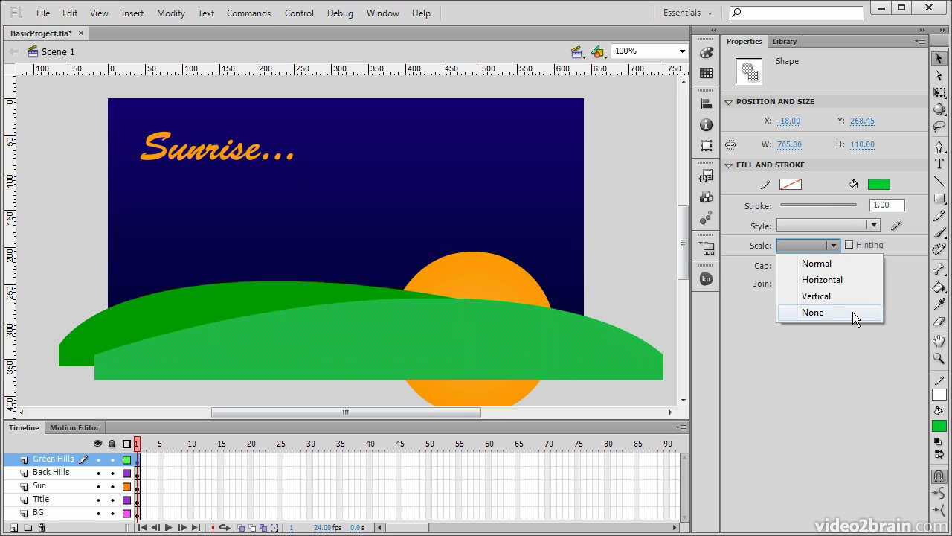
pyautogui.click(897, 267)
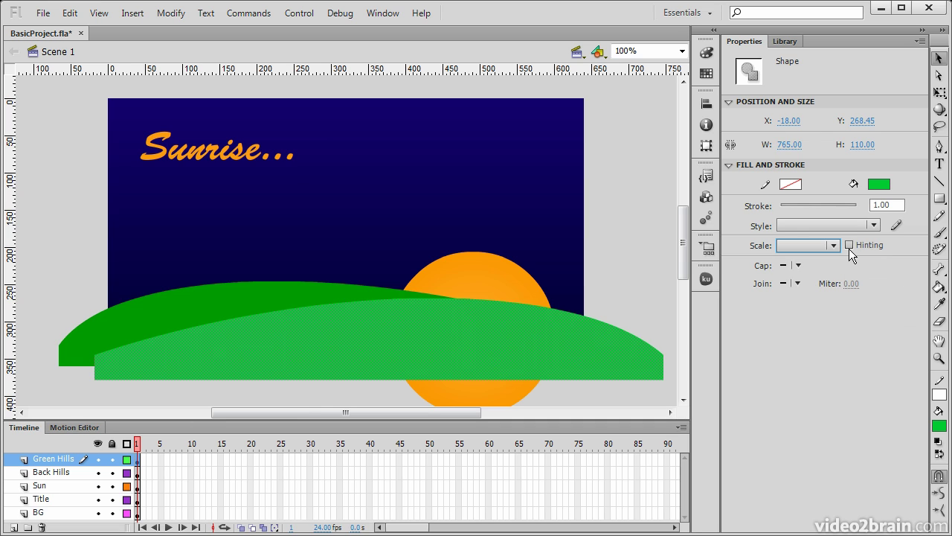
pyautogui.click(849, 246)
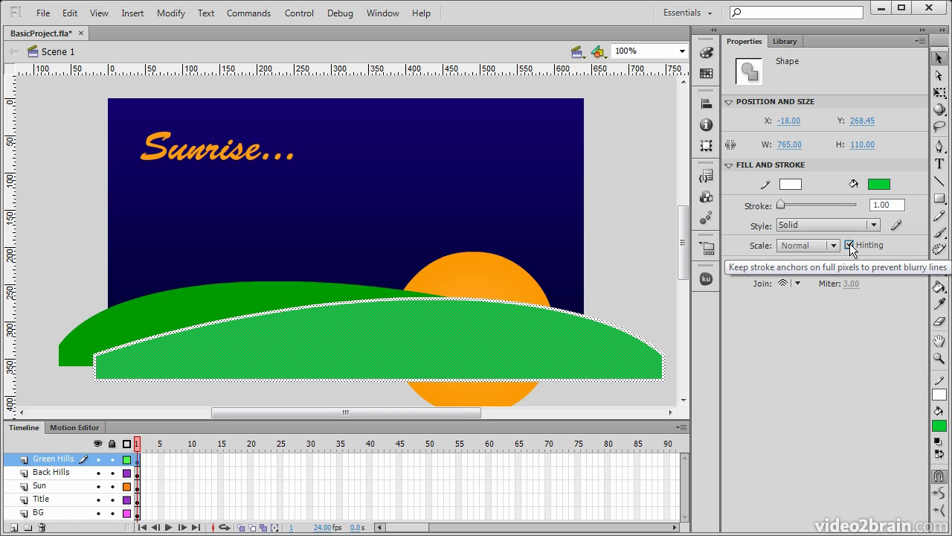
pyautogui.moveTo(782, 205)
pyautogui.mouseDown()
pyautogui.moveTo(815, 205)
pyautogui.moveTo(786, 205)
pyautogui.mouseUp()
pyautogui.scroll(1, 795, 244)
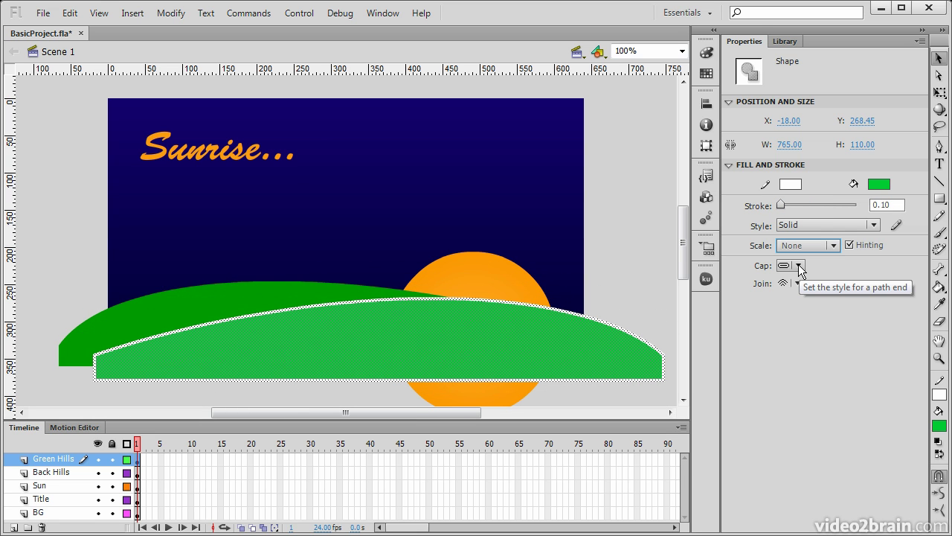
# Set the hill outline's join to Miter with a miter limit of 60
pyautogui.click(800, 265)
pyautogui.click(924, 305)
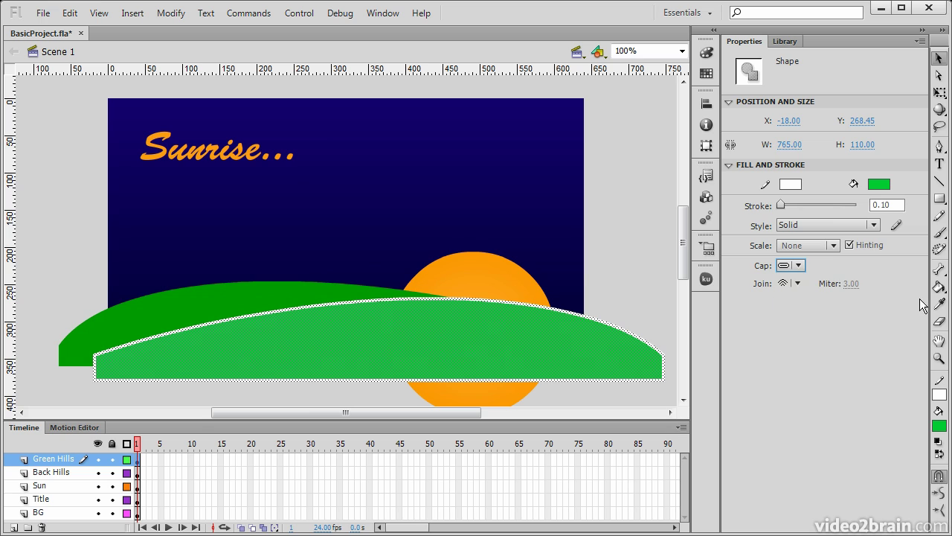
pyautogui.click(799, 283)
pyautogui.click(876, 310)
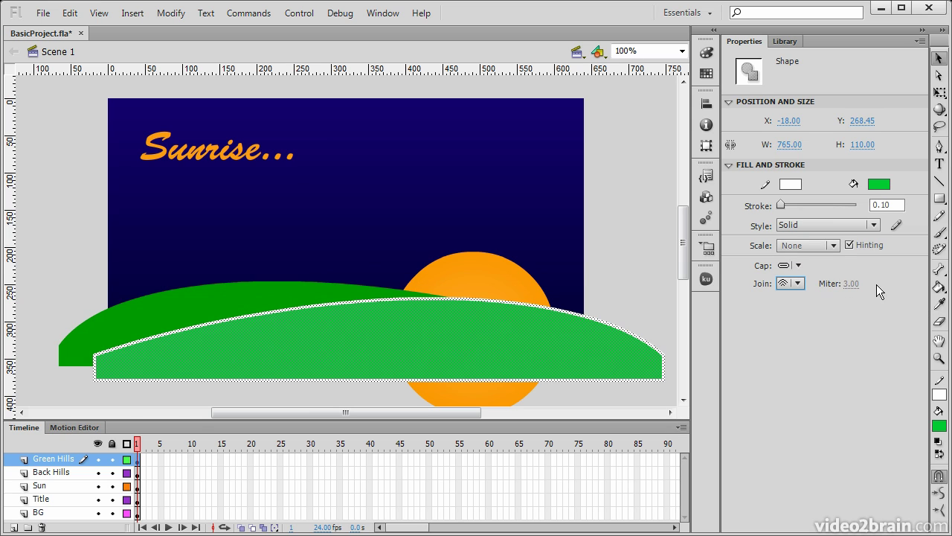
pyautogui.click(806, 282)
pyautogui.click(811, 301)
pyautogui.moveTo(851, 285); pyautogui.dragTo(890, 283)
# Select the Sun clip and expand its 3D Position and View, Color Effect and Display sections
pyautogui.click(482, 273)
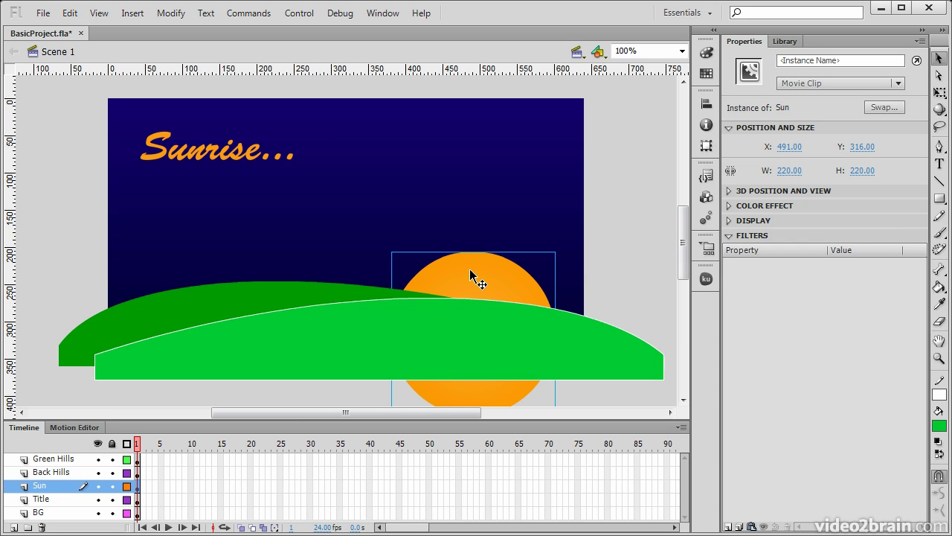
pyautogui.click(733, 192)
pyautogui.click(733, 314)
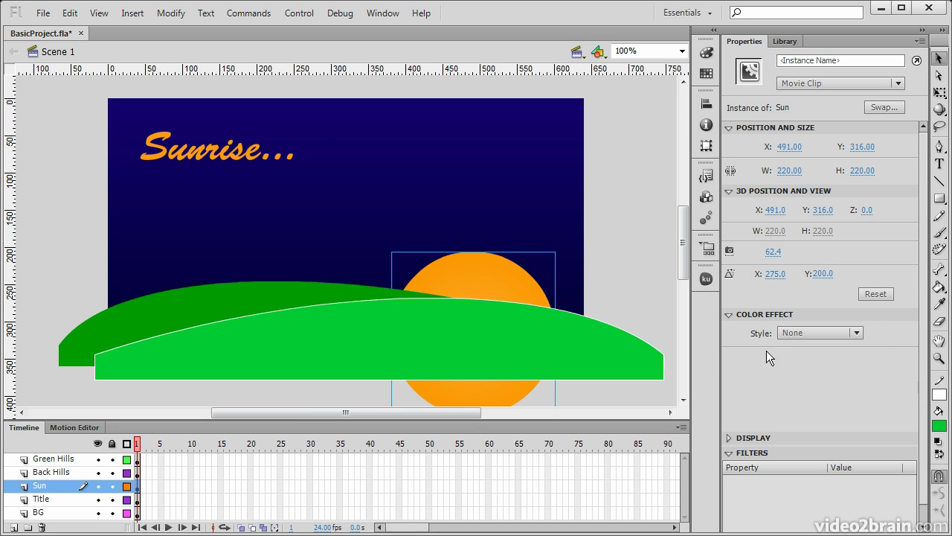
pyautogui.click(732, 439)
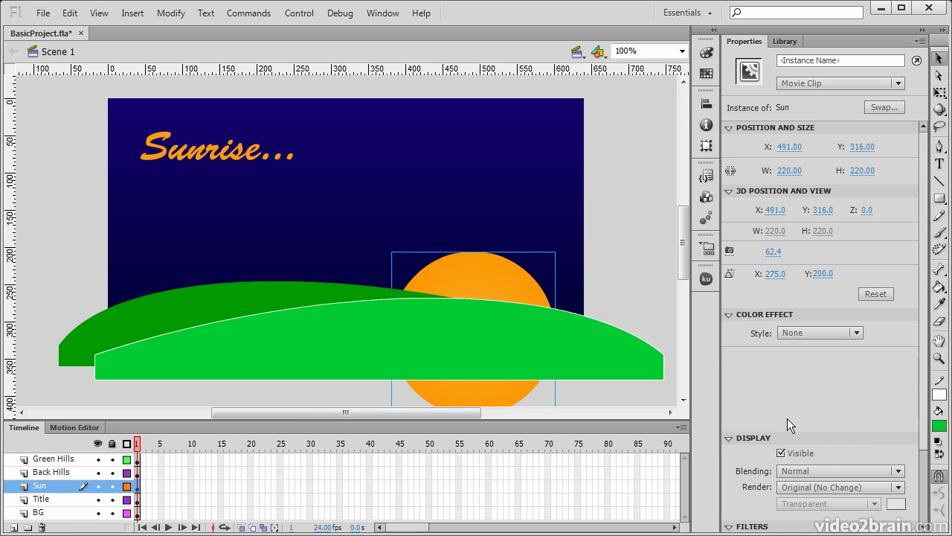
pyautogui.scroll(-2, 923, 200)
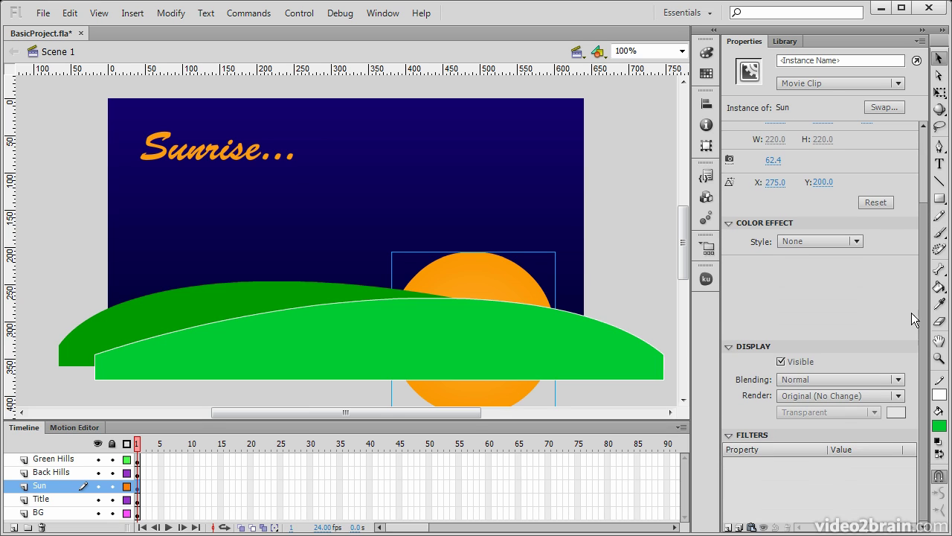
pyautogui.scroll(2, 911, 312)
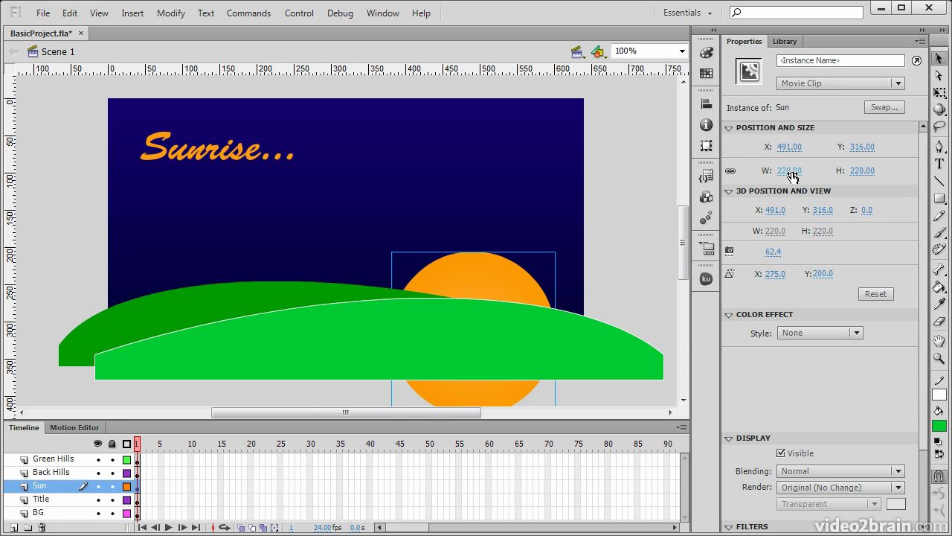
# Resize the sun to 297 × 297 with 3D X 468, Z 4, perspective 73, vanishing point 314, 226
pyautogui.moveTo(791, 171); pyautogui.dragTo(846, 171)
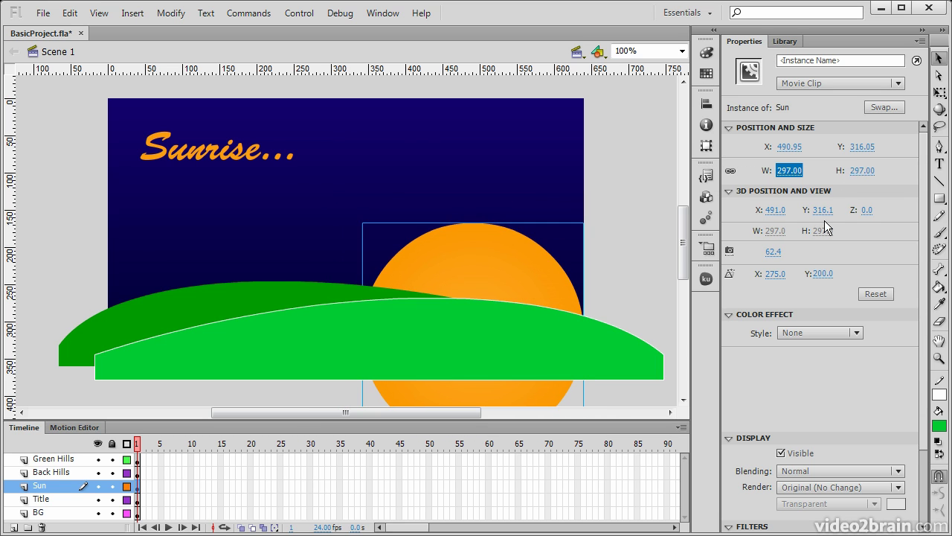
pyautogui.moveTo(774, 210)
pyautogui.mouseDown()
pyautogui.moveTo(828, 212)
pyautogui.moveTo(766, 211)
pyautogui.mouseUp()
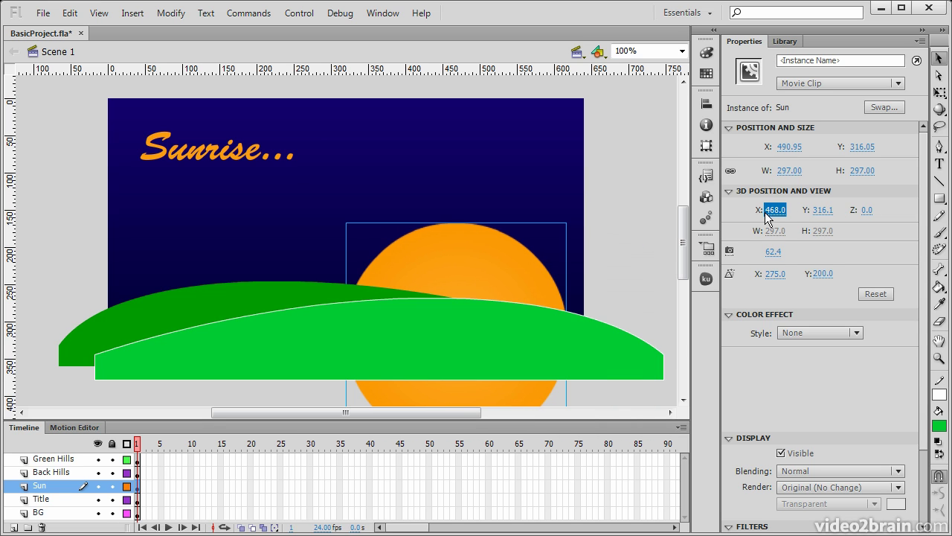
pyautogui.moveTo(867, 213)
pyautogui.mouseDown()
pyautogui.moveTo(893, 216)
pyautogui.moveTo(878, 221)
pyautogui.mouseUp()
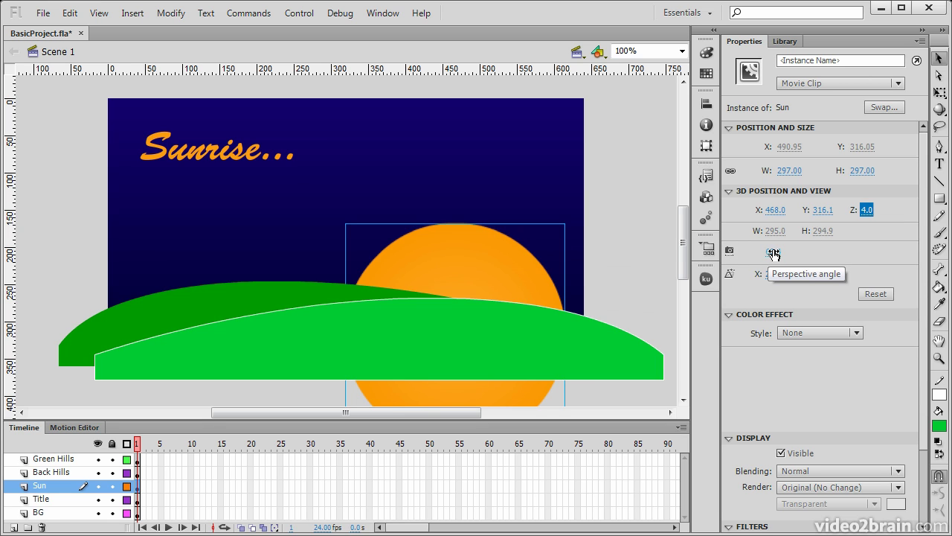
pyautogui.moveTo(773, 253); pyautogui.dragTo(845, 276)
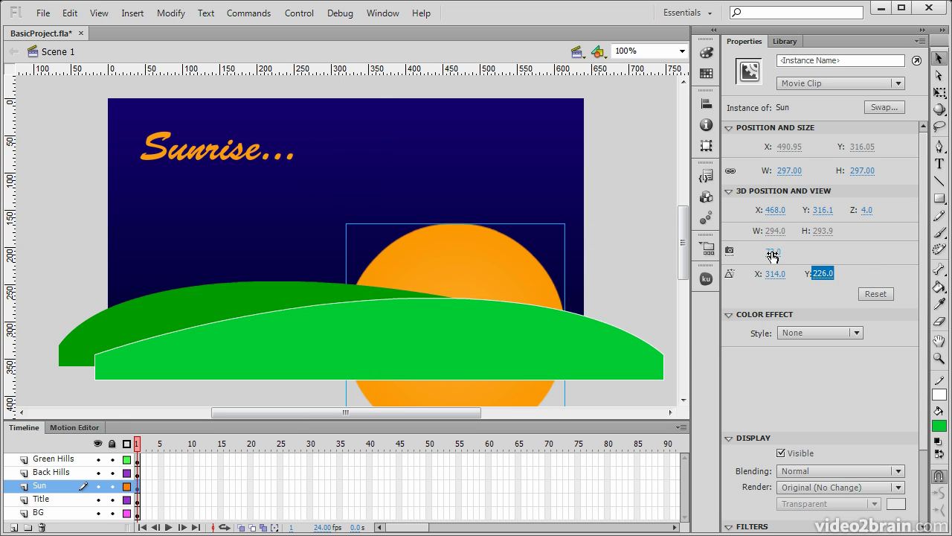
pyautogui.click(730, 191)
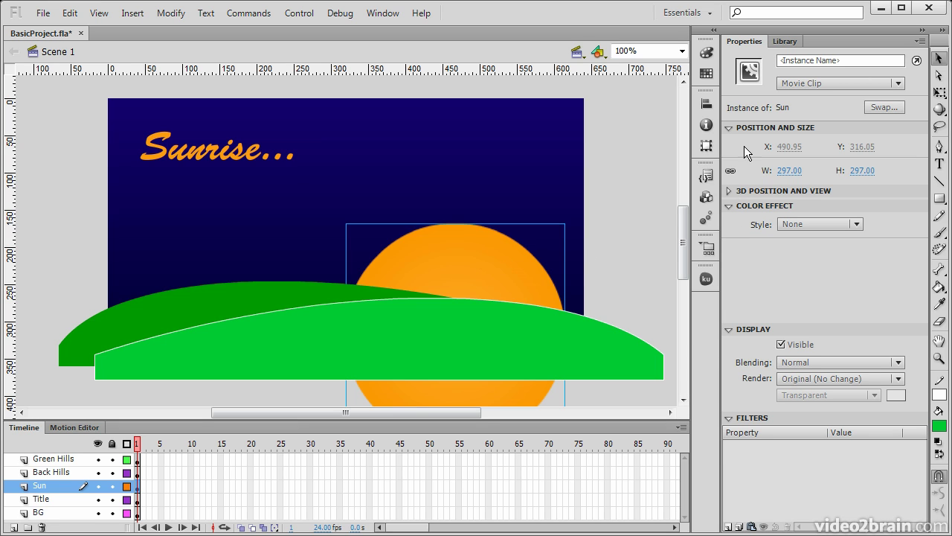
pyautogui.click(730, 192)
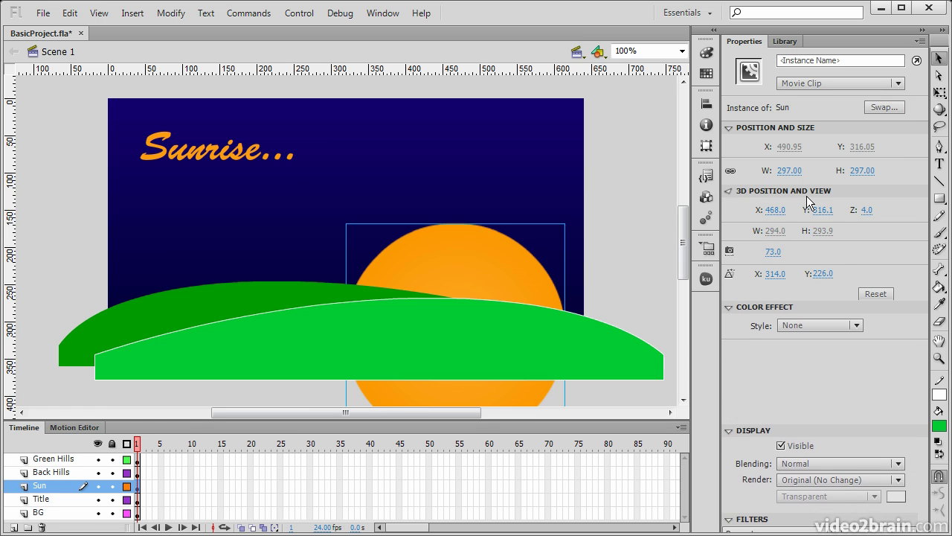
pyautogui.click(729, 191)
# Apply a Brightness colour effect of -43% to the sun
pyautogui.click(729, 127)
pyautogui.click(857, 176)
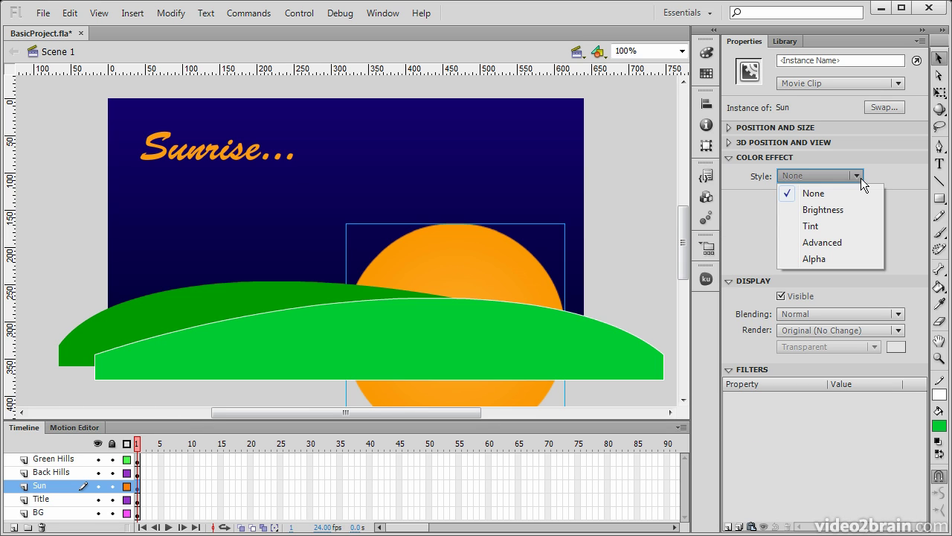
pyautogui.click(842, 211)
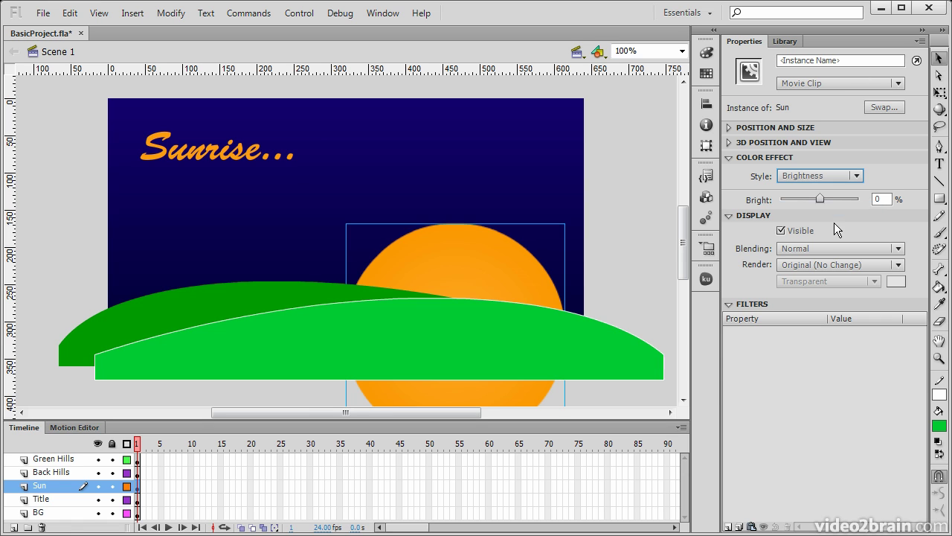
pyautogui.moveTo(819, 198)
pyautogui.mouseDown()
pyautogui.moveTo(791, 199)
pyautogui.moveTo(827, 199)
pyautogui.moveTo(803, 200)
pyautogui.mouseUp()
pyautogui.click(788, 232)
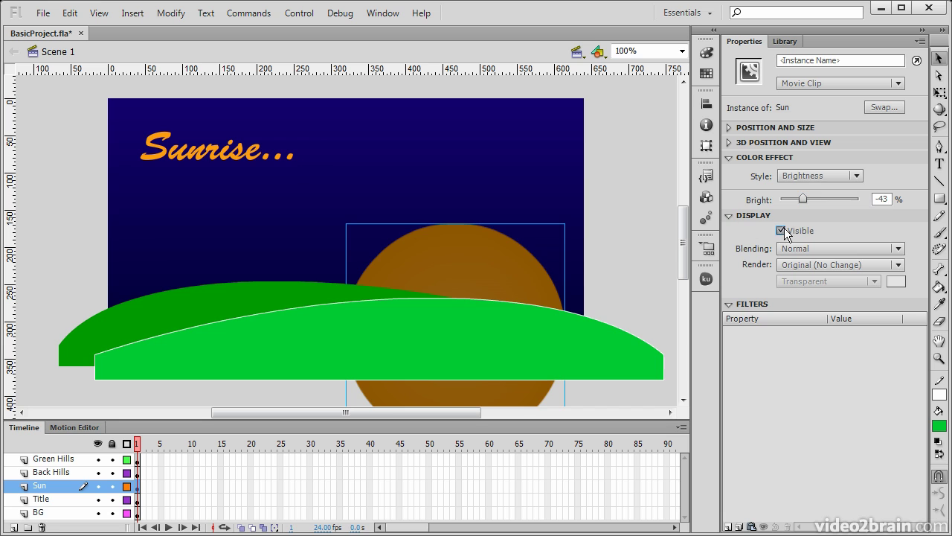
pyautogui.click(801, 232)
# Set the sun's blending to Layer after trying Multiply and Darken
pyautogui.click(856, 246)
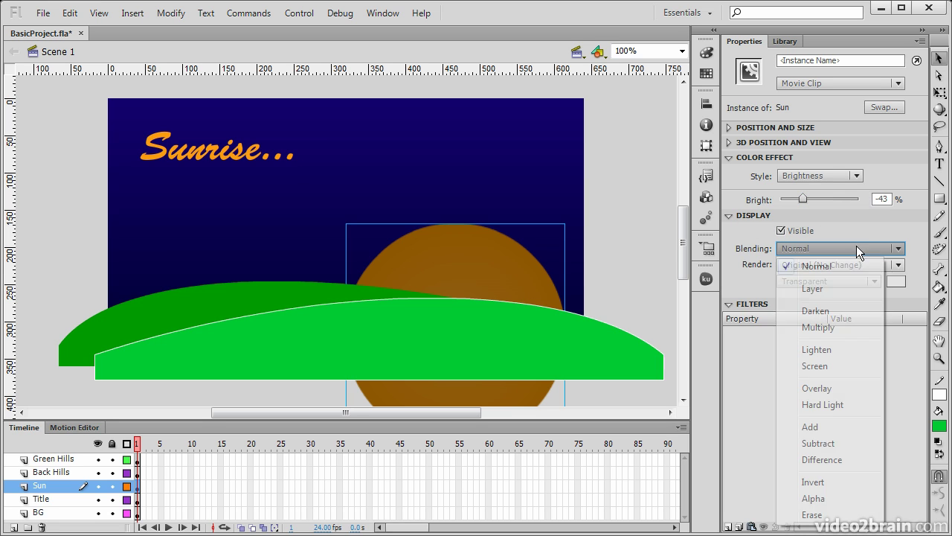
pyautogui.click(854, 324)
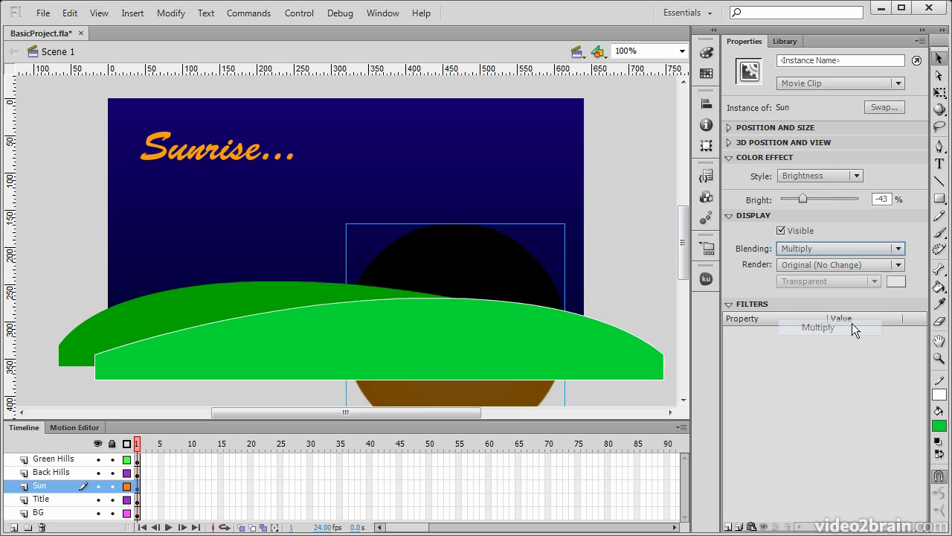
pyautogui.click(857, 245)
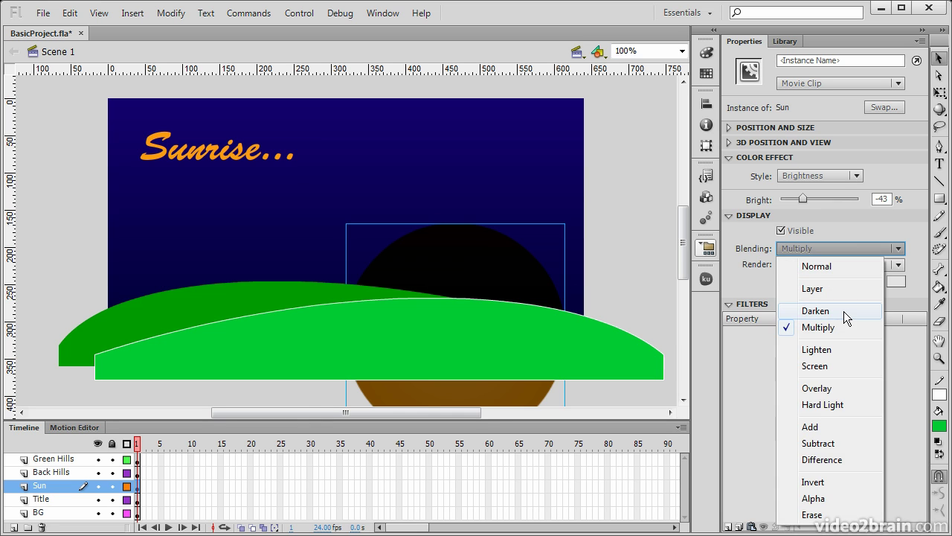
pyautogui.click(844, 311)
pyautogui.click(844, 247)
pyautogui.click(838, 285)
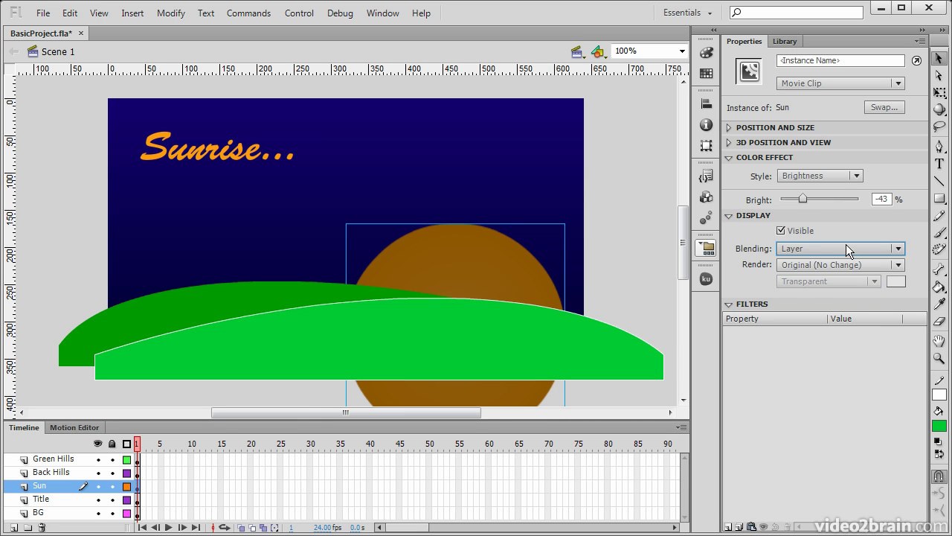
# Render the sun as Cache as Bitmap with a Transparent background
pyautogui.click(867, 264)
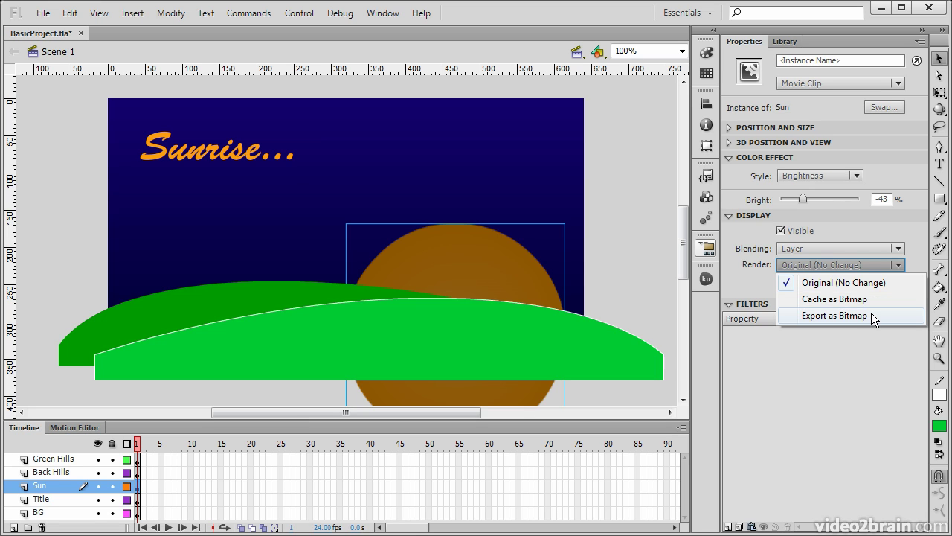
pyautogui.click(747, 274)
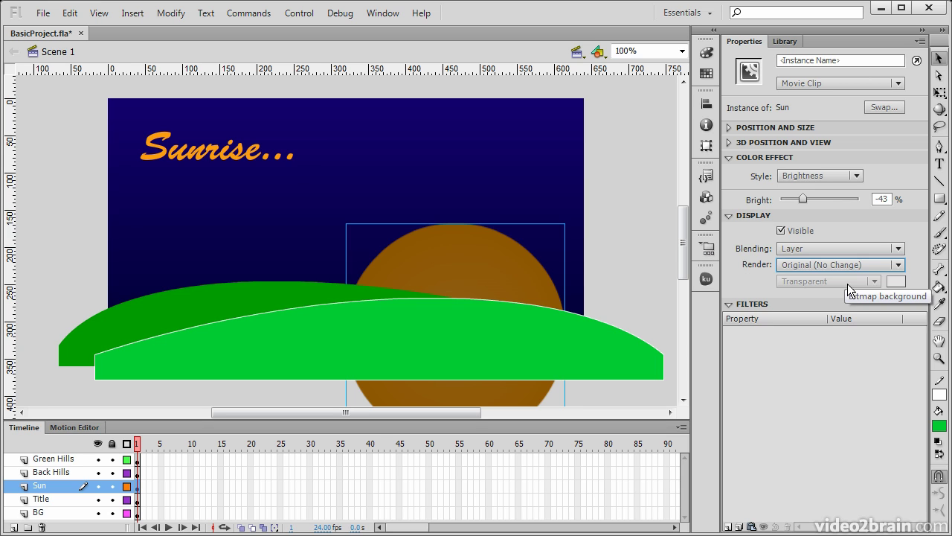
pyautogui.click(846, 266)
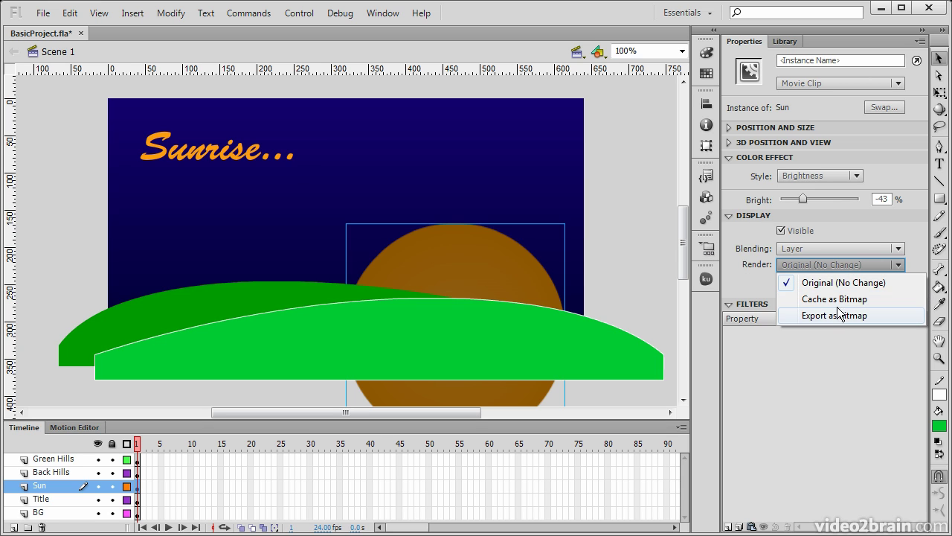
pyautogui.click(837, 299)
pyautogui.click(834, 281)
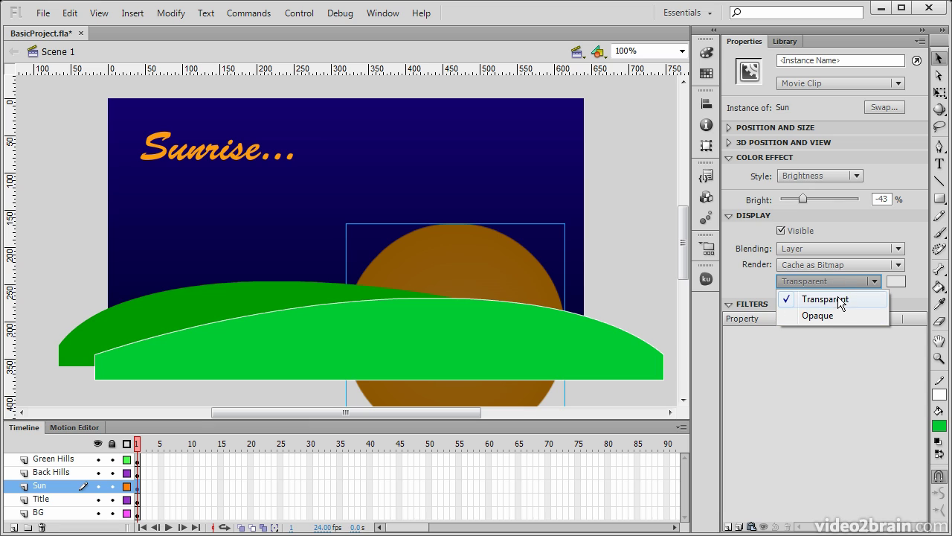
pyautogui.click(755, 282)
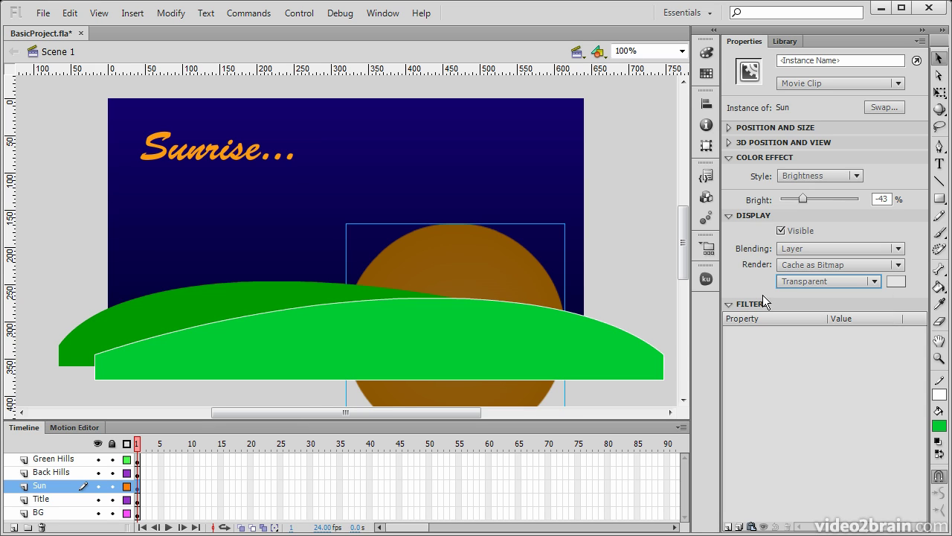
# Add a Medium-quality yellow Glow filter with 133 px blur to the sun
pyautogui.click(728, 526)
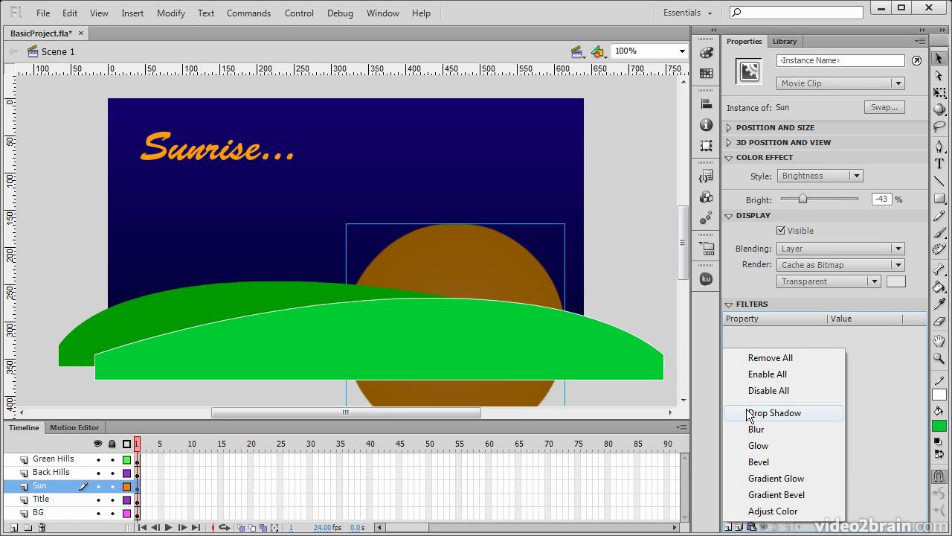
pyautogui.click(775, 445)
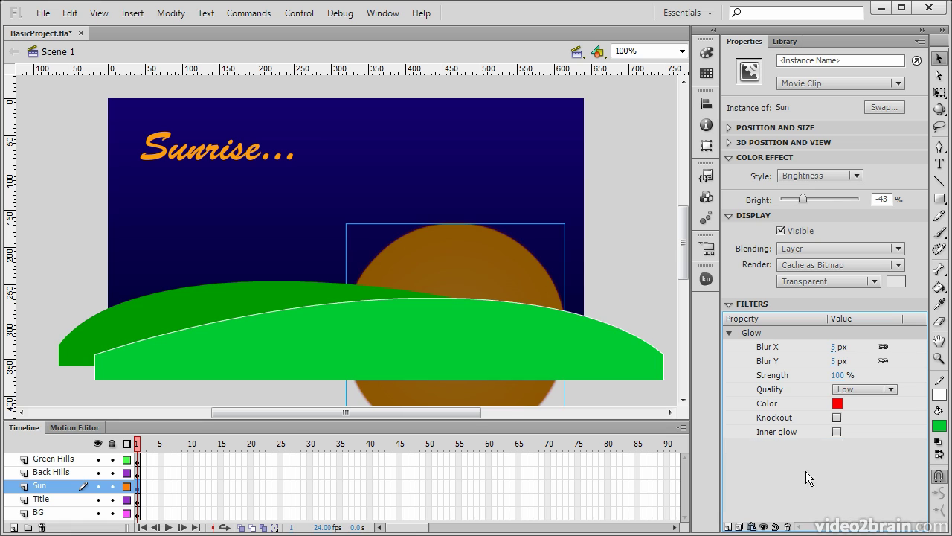
pyautogui.click(871, 392)
pyautogui.click(860, 421)
pyautogui.click(839, 402)
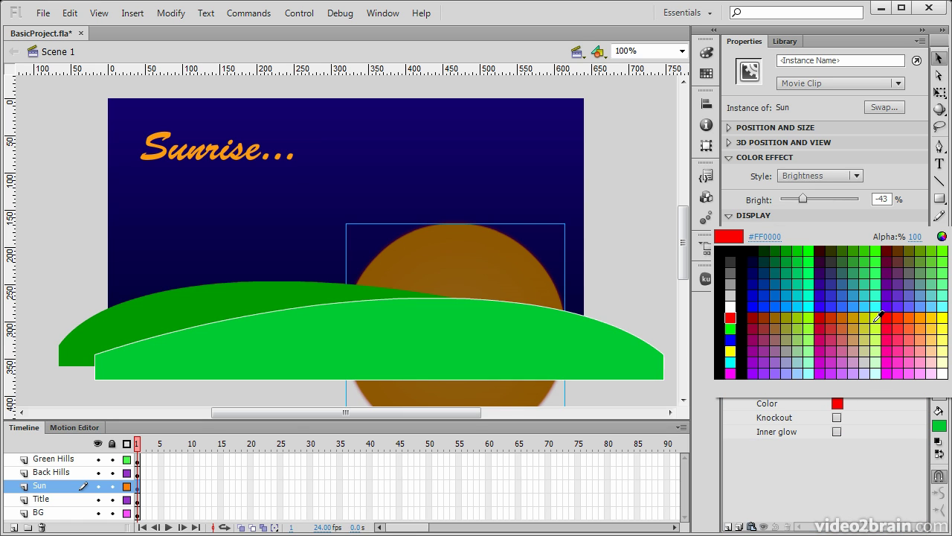
pyautogui.click(939, 316)
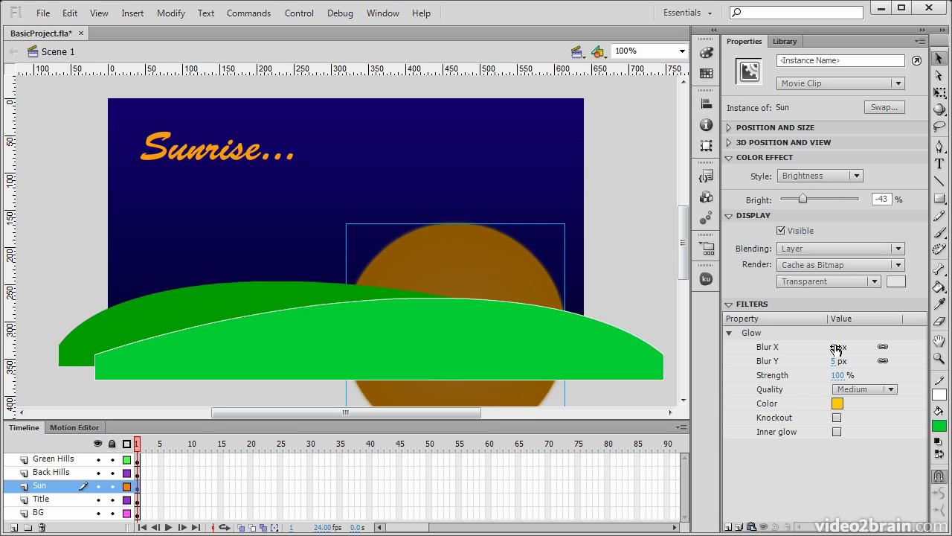
pyautogui.moveTo(834, 347); pyautogui.dragTo(935, 351)
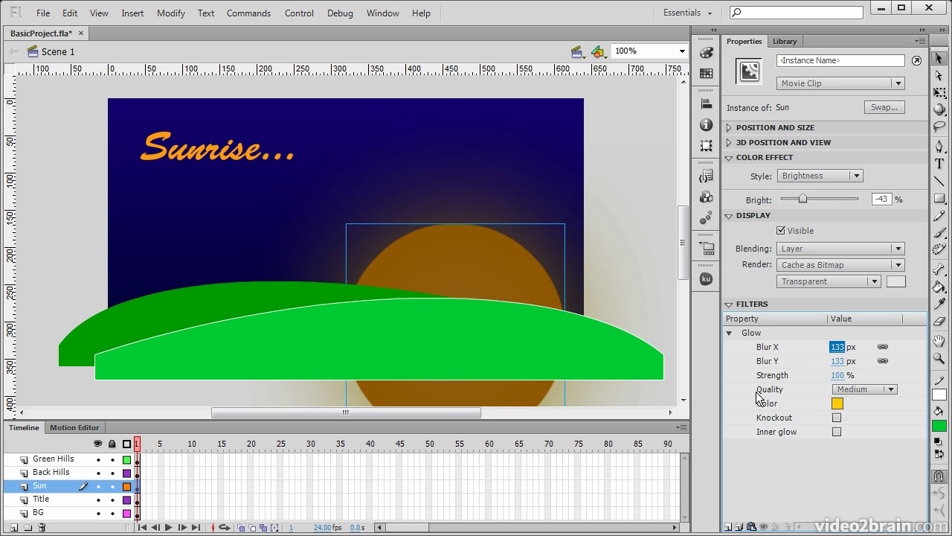
# Set the sun's blending back to Normal
pyautogui.click(729, 157)
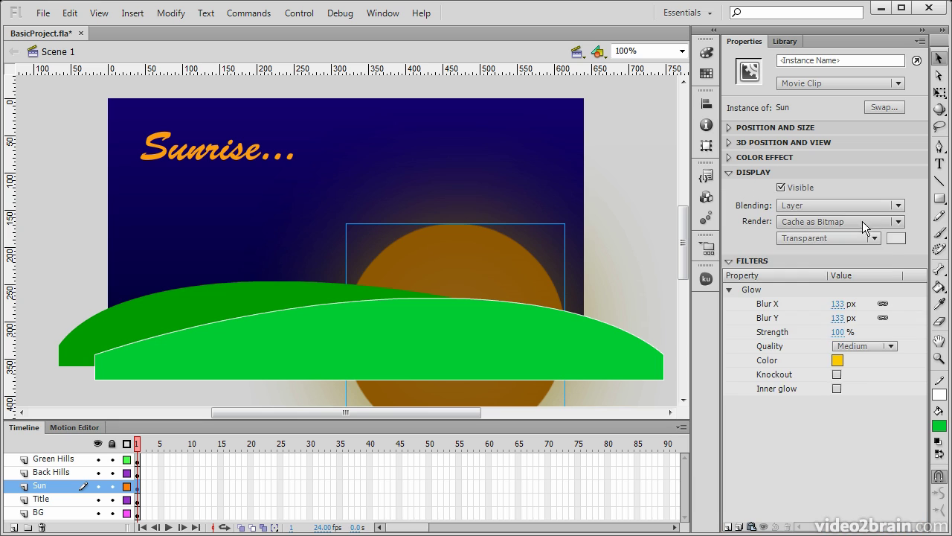
pyautogui.click(862, 205)
pyautogui.click(796, 206)
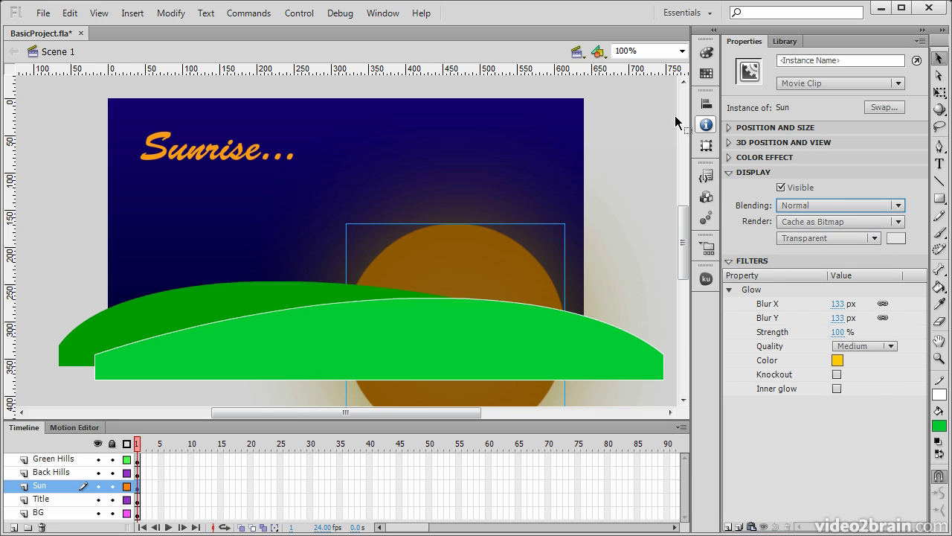
# Switch the Sunrise... title to TLF Text, review its options, then return it to Classic Text
pyautogui.click(215, 149)
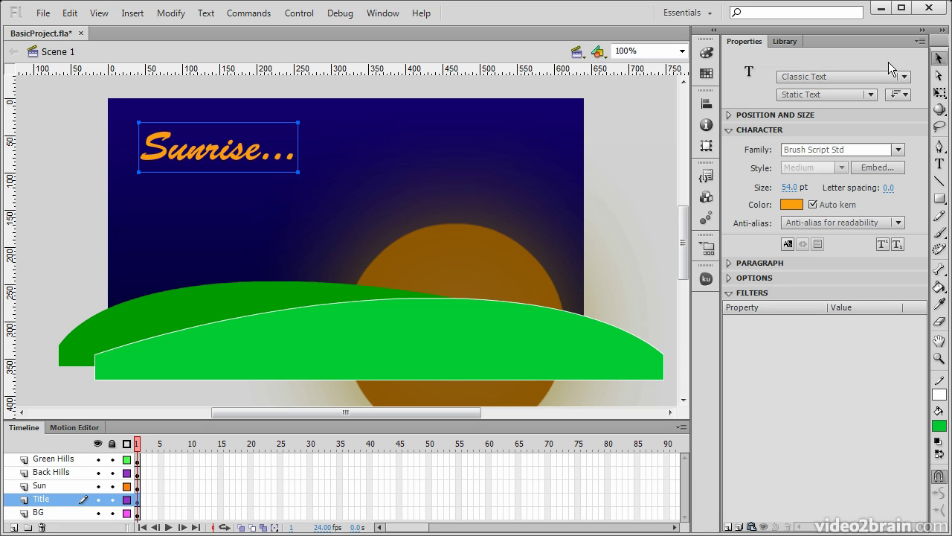
pyautogui.click(904, 77)
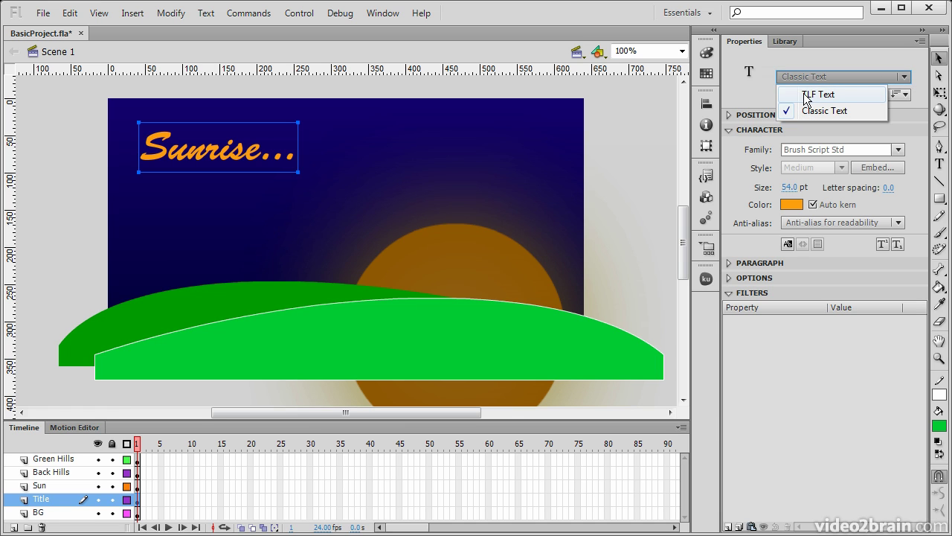
pyautogui.click(840, 96)
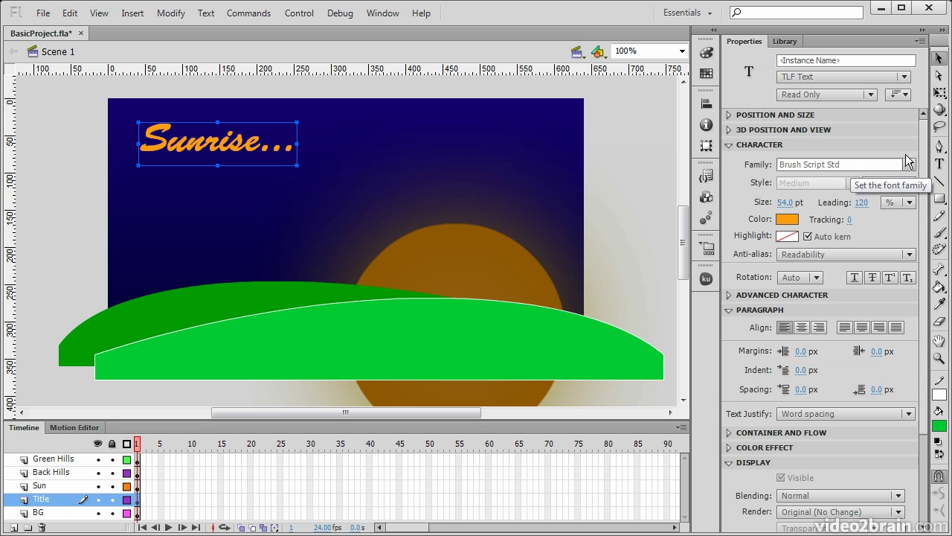
pyautogui.scroll(-5, 918, 240)
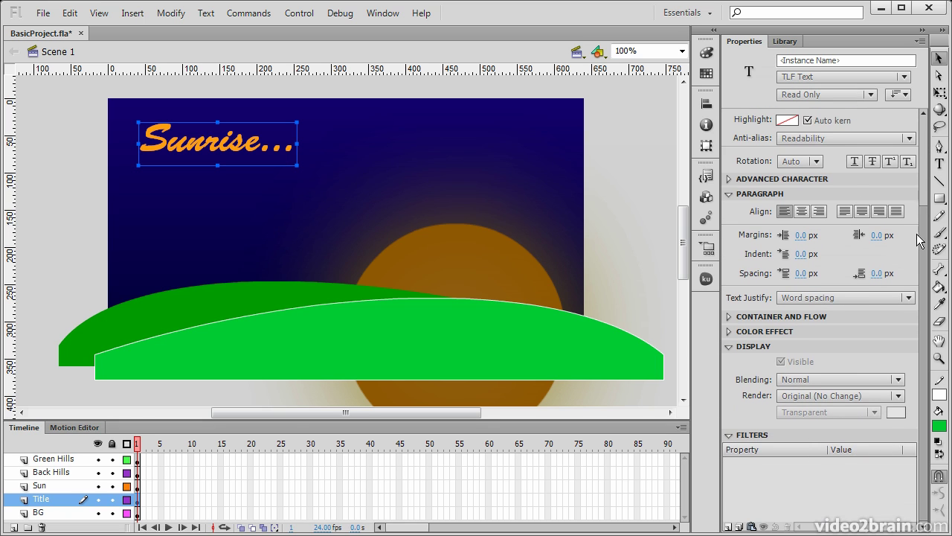
pyautogui.scroll(5, 918, 240)
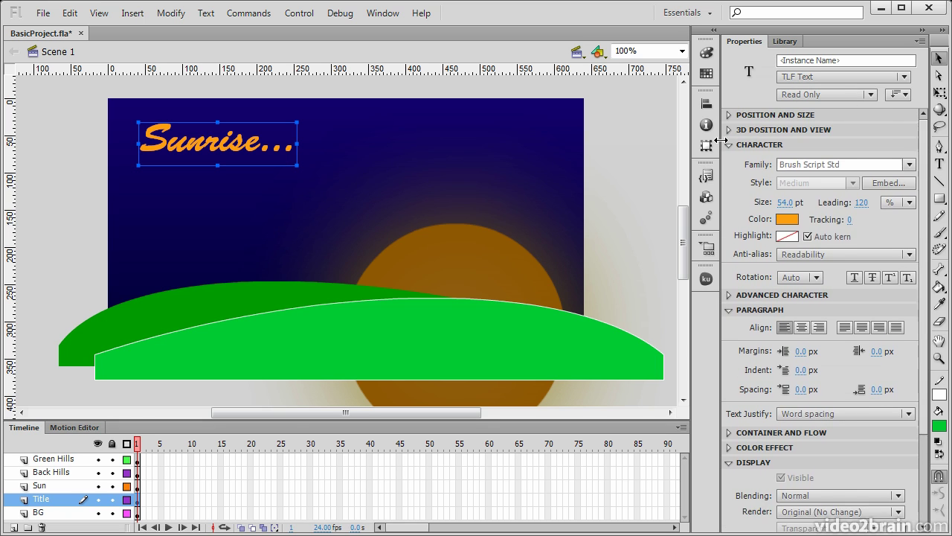
pyautogui.click(732, 131)
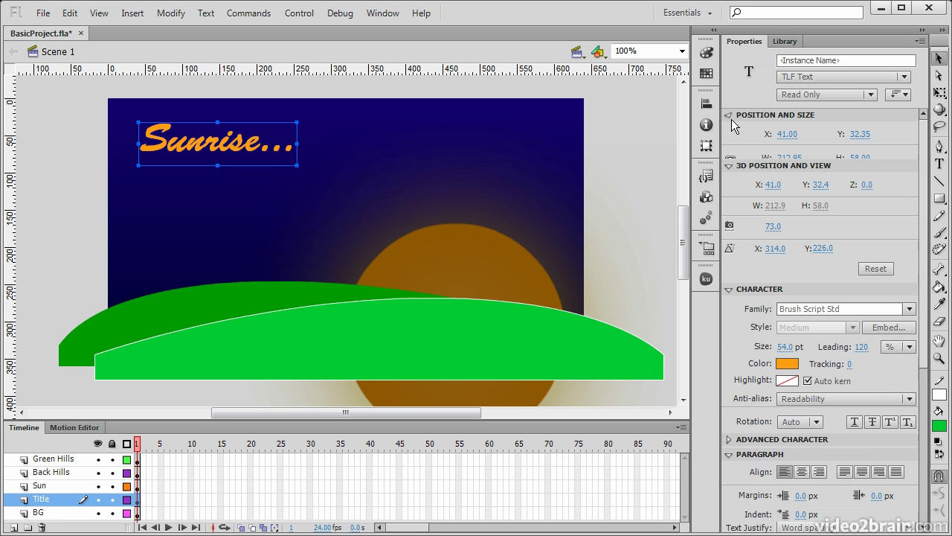
pyautogui.click(729, 132)
pyautogui.click(845, 77)
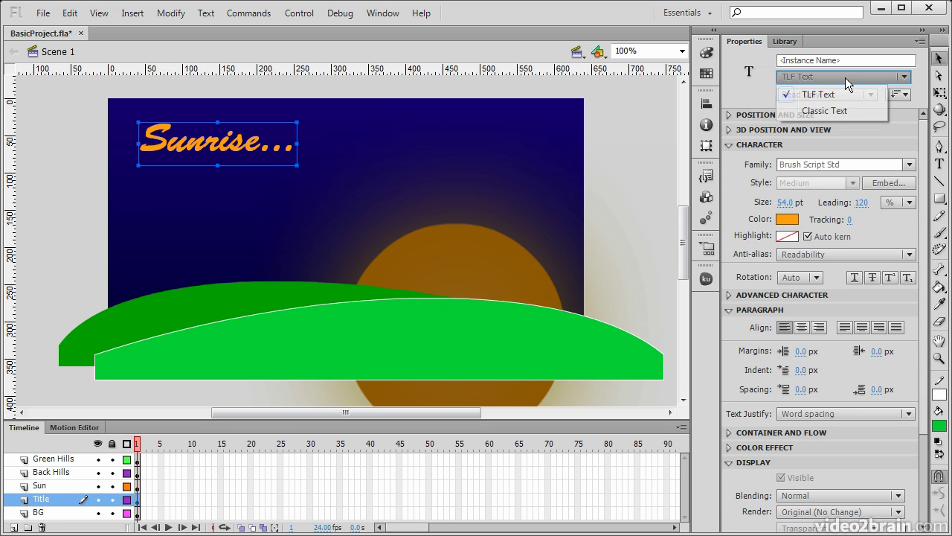
pyautogui.click(863, 111)
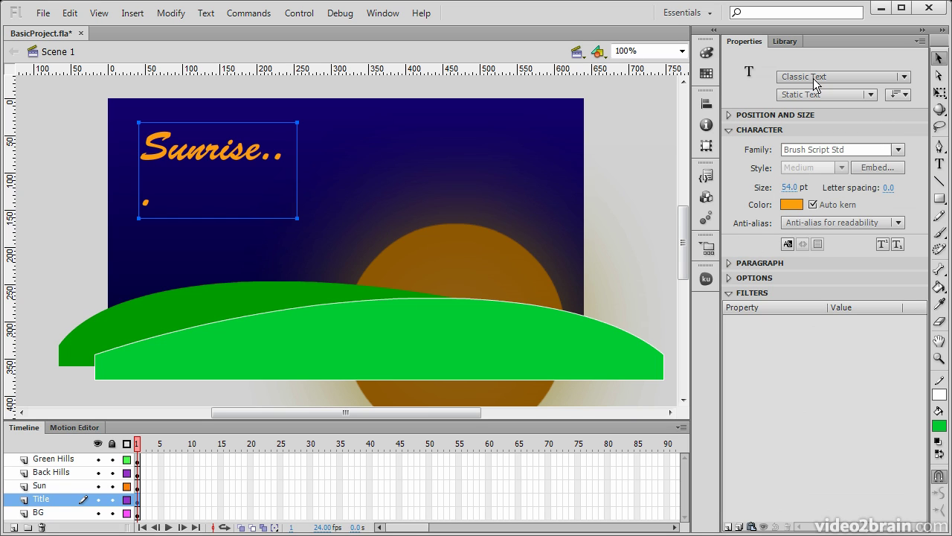
# Colour the Sunrise... title bright green and shrink it to 26 pt
pyautogui.click(791, 207)
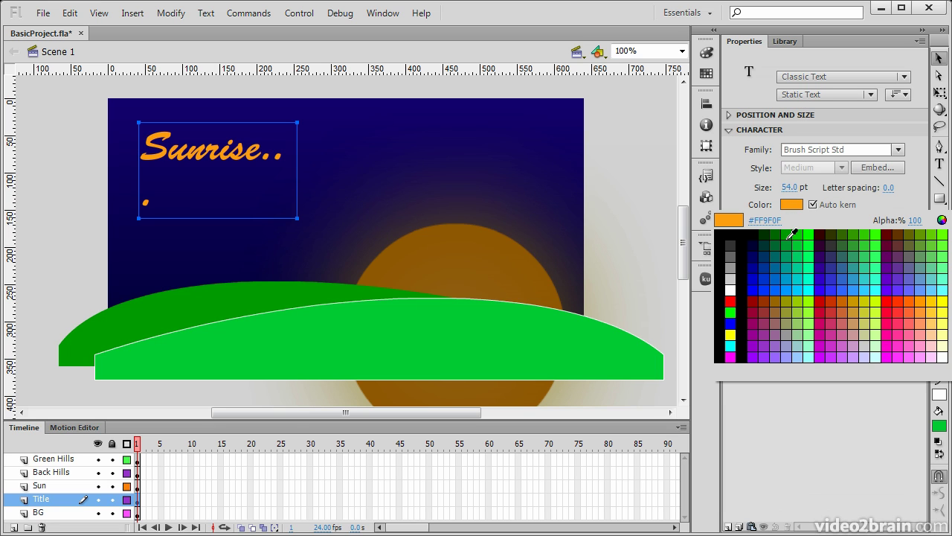
pyautogui.click(813, 229)
pyautogui.moveTo(783, 190); pyautogui.dragTo(909, 188)
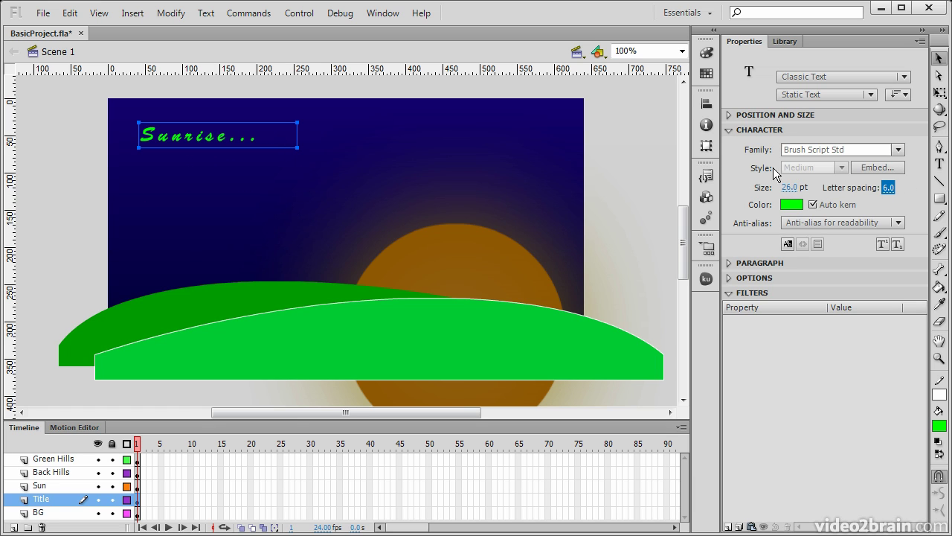
# Keep the title's anti-aliasing on readability after briefly trying the animation setting
pyautogui.click(855, 222)
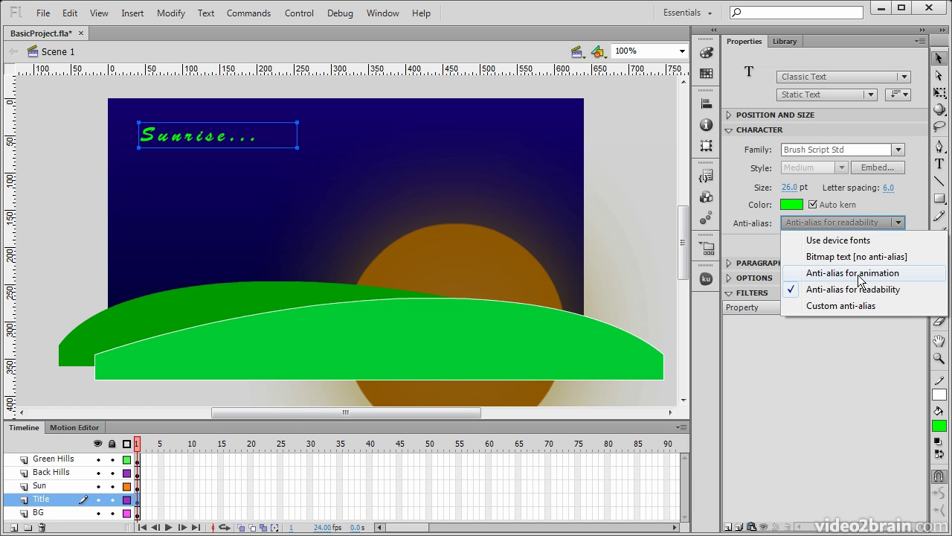
pyautogui.click(863, 273)
pyautogui.click(869, 222)
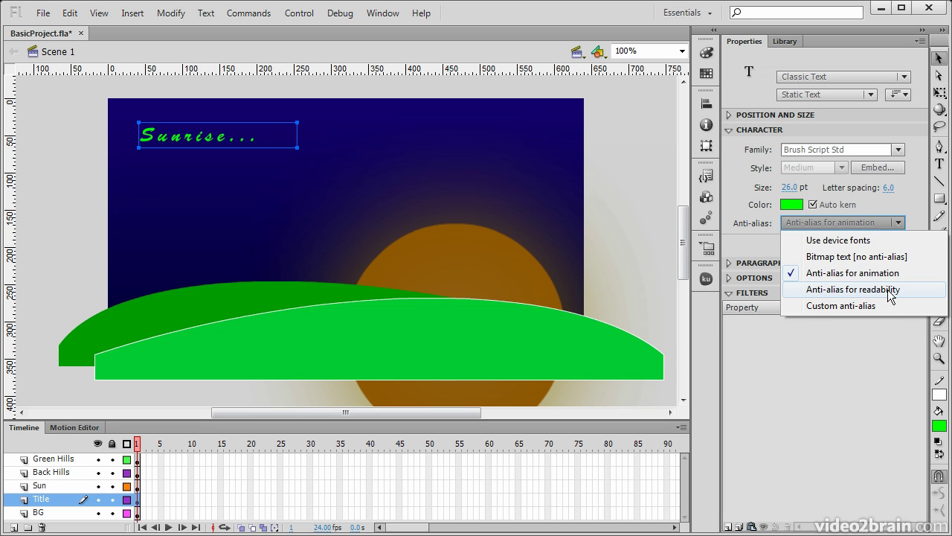
pyautogui.click(891, 289)
pyautogui.click(893, 222)
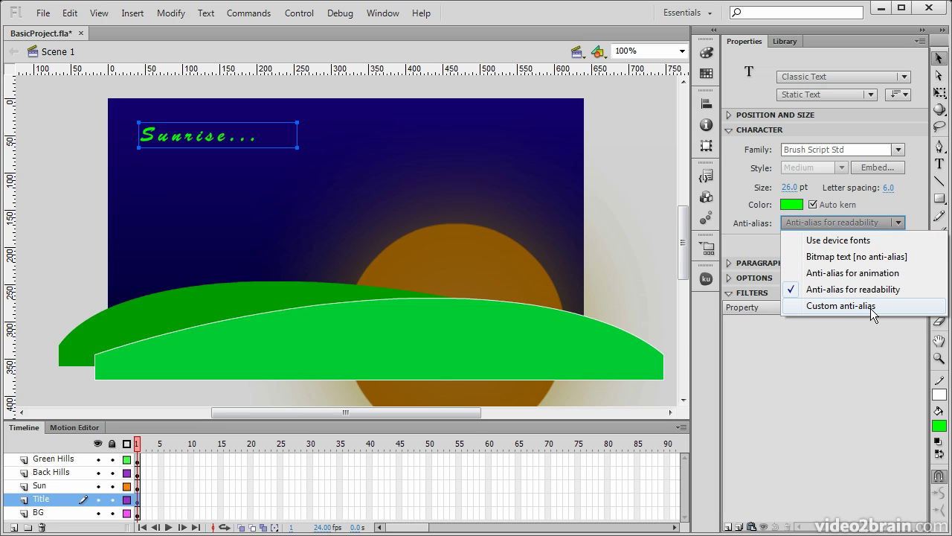
pyautogui.click(753, 248)
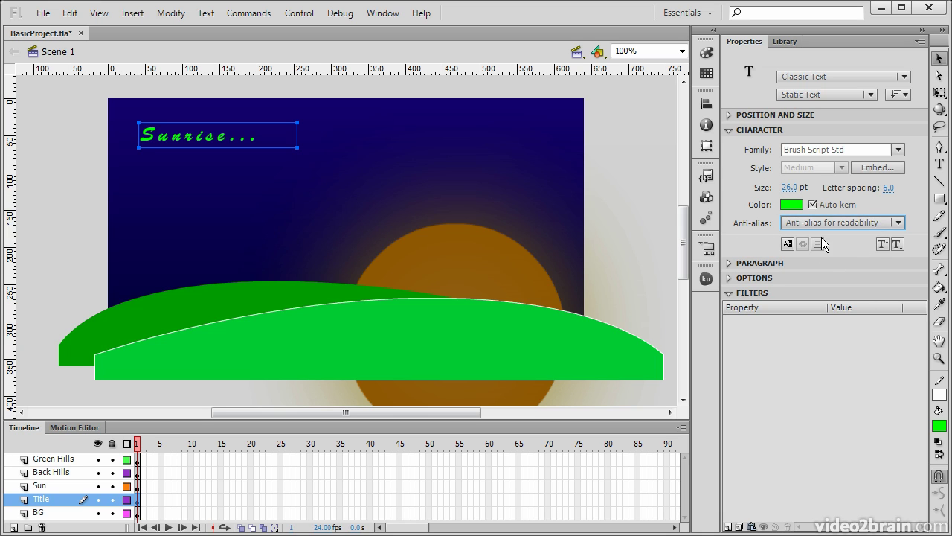
# Centre-align the 'Sunrise...' title text in the Paragraph settings, then review its link and filter settings
pyautogui.click(744, 264)
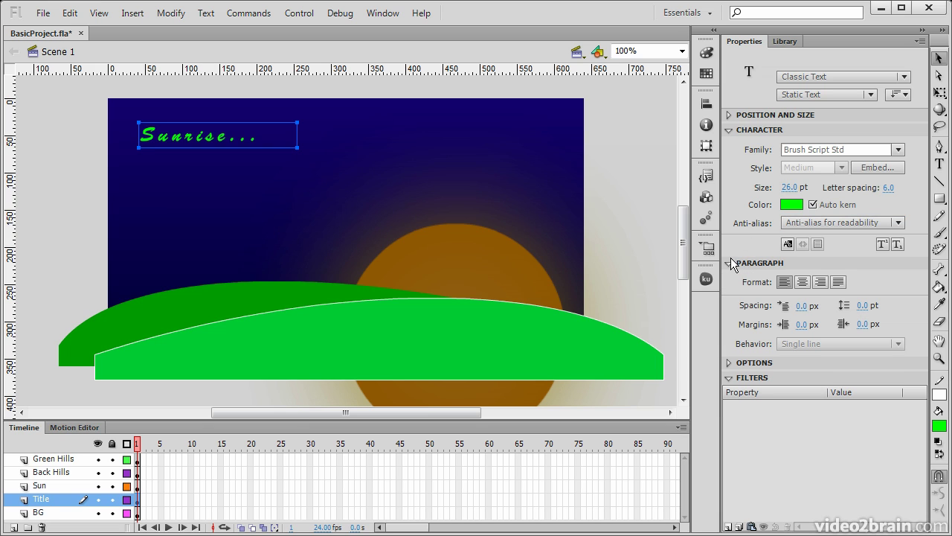
pyautogui.click(809, 283)
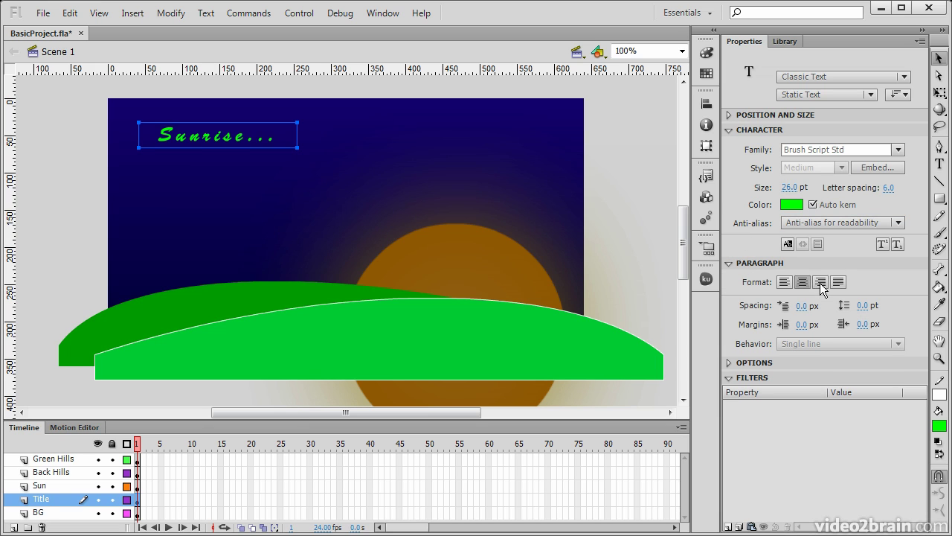
pyautogui.moveTo(802, 305)
pyautogui.mouseDown()
pyautogui.moveTo(827, 306)
pyautogui.moveTo(799, 306)
pyautogui.mouseUp()
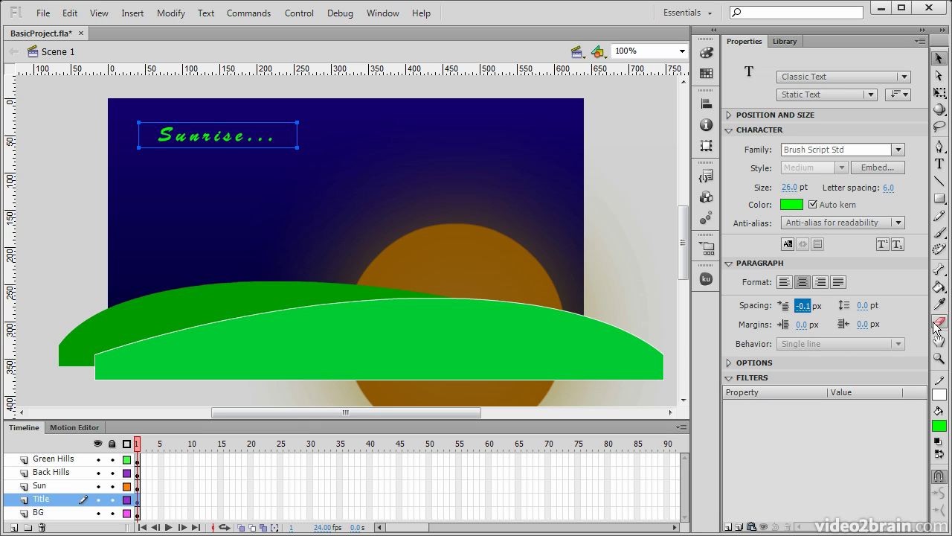
pyautogui.click(726, 263)
pyautogui.click(727, 277)
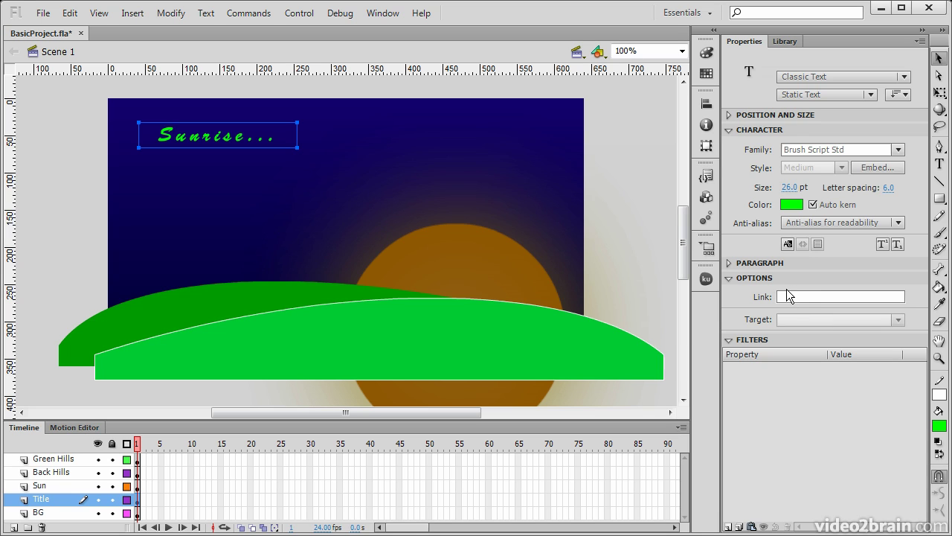
pyautogui.click(731, 339)
pyautogui.click(731, 340)
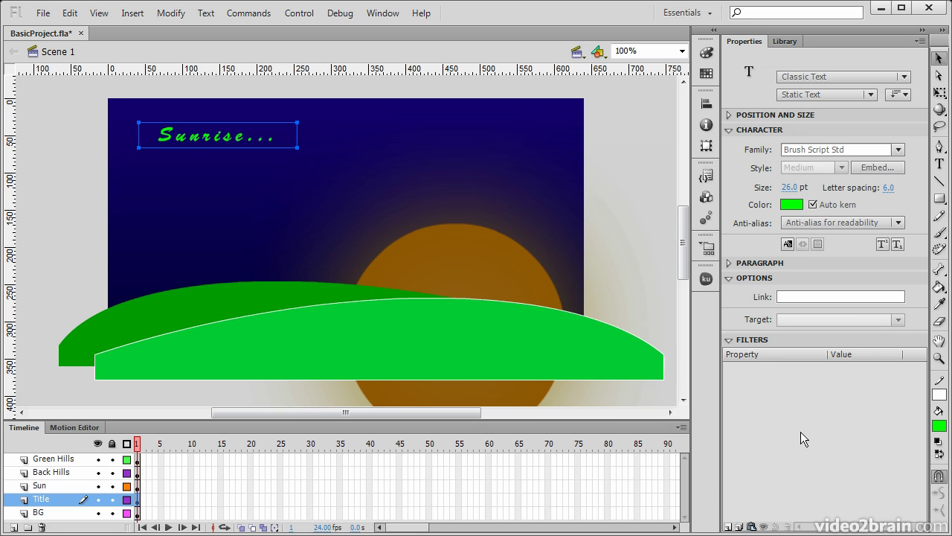